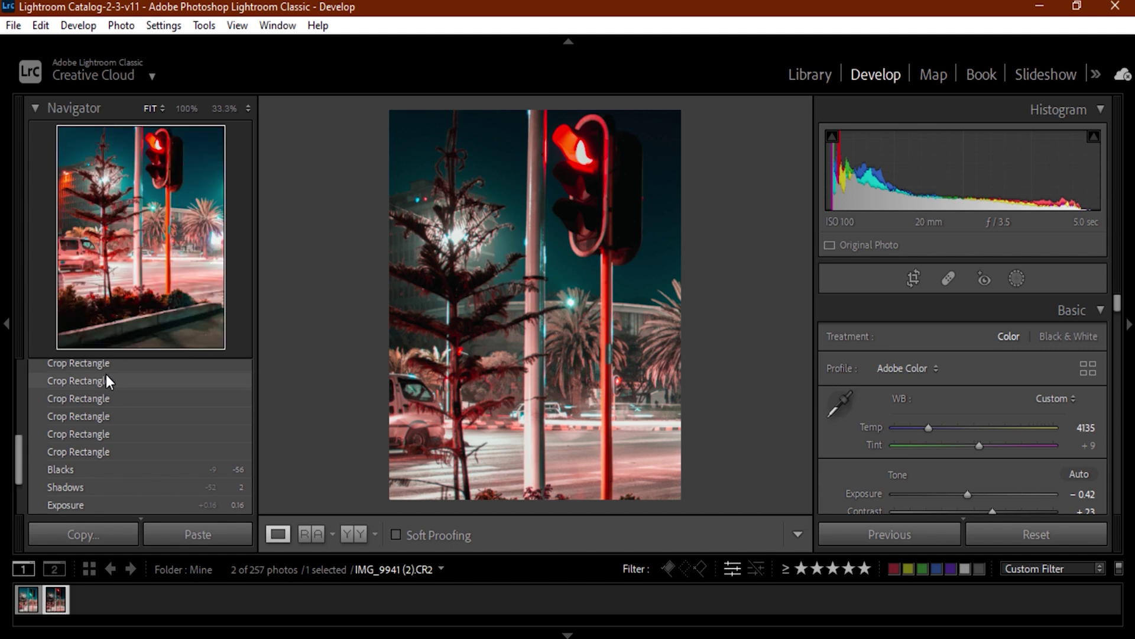
Return the red-light photo to the Exposure -0.42 state in its edit history.
scroll(105, 375, "up", 3)
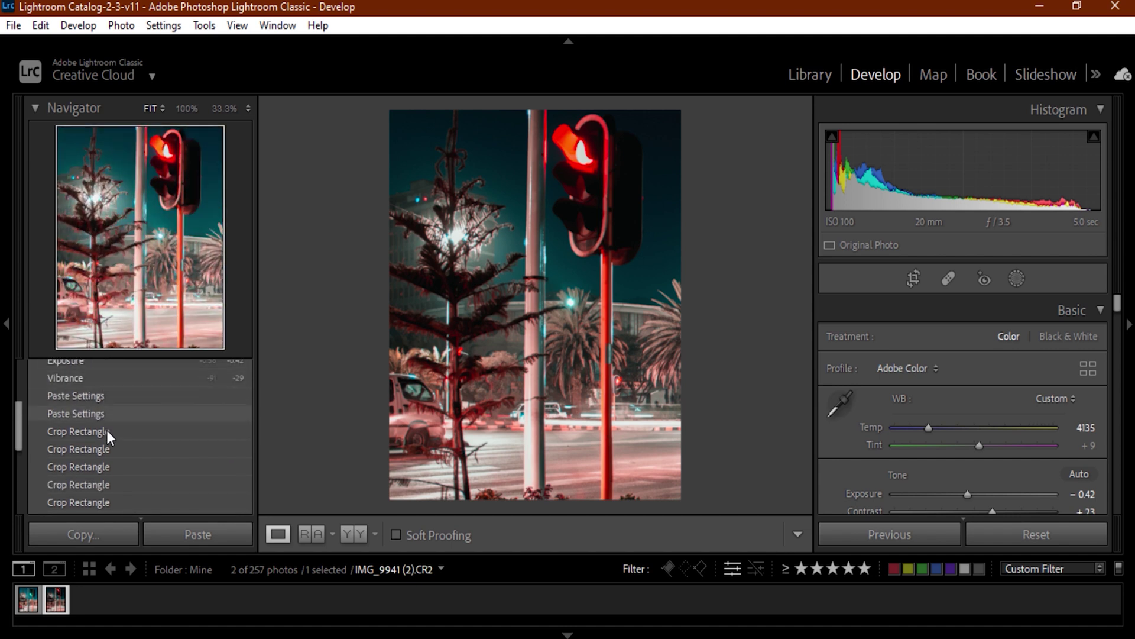
scroll(108, 389, "up", 2)
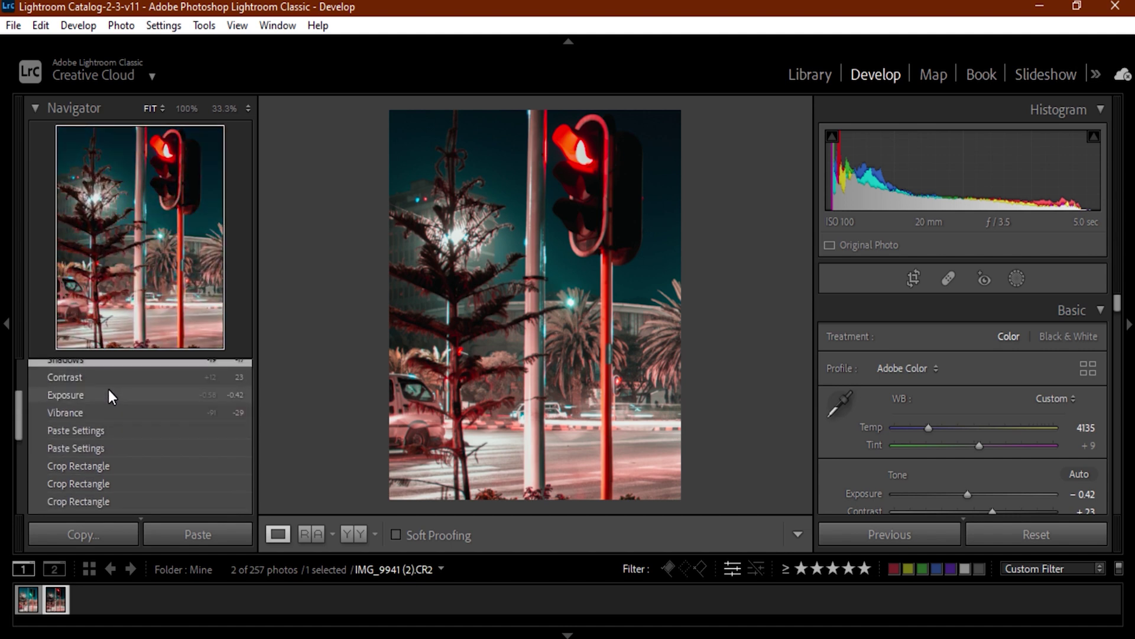
left_click(109, 392)
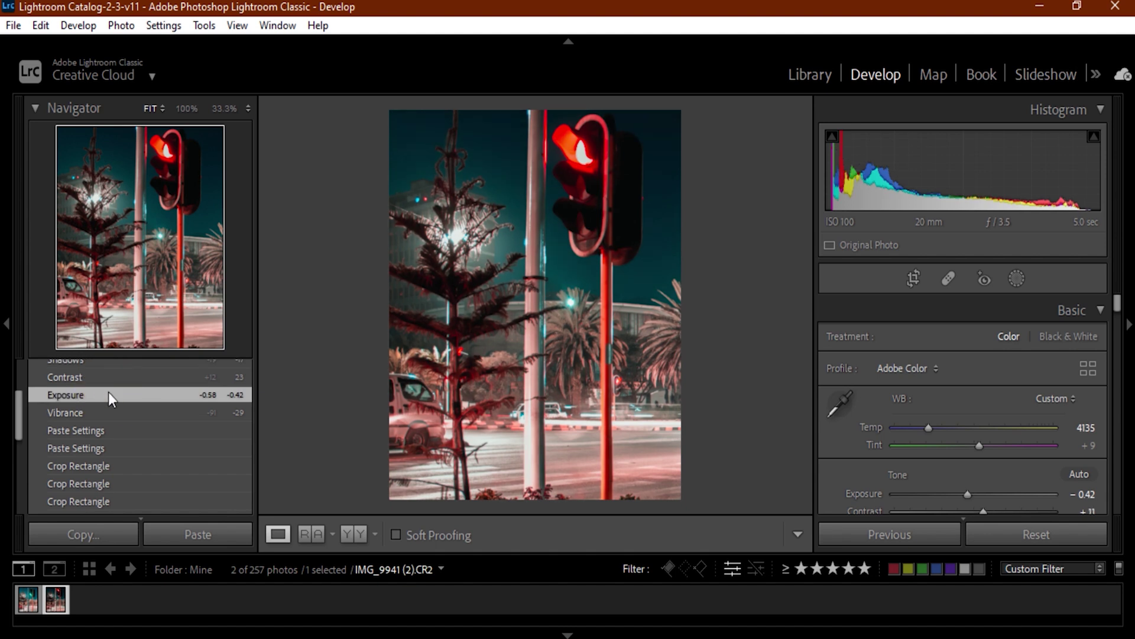
Select the green-light and red-light photos together and open them as layers in Photoshop.
left_click(99, 607)
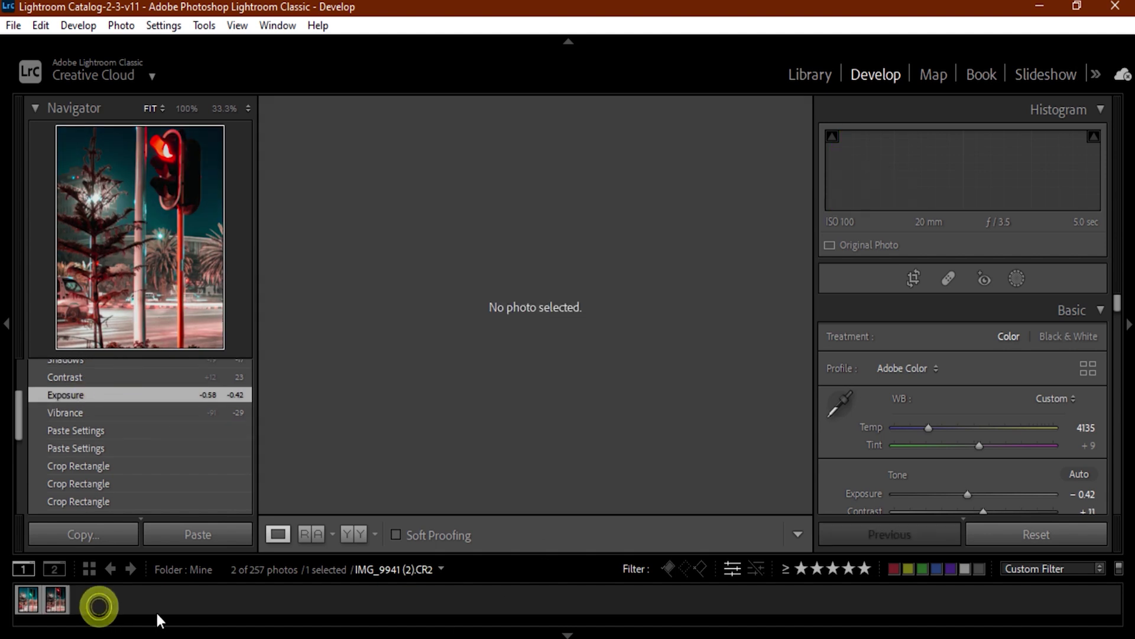
left_click(26, 608)
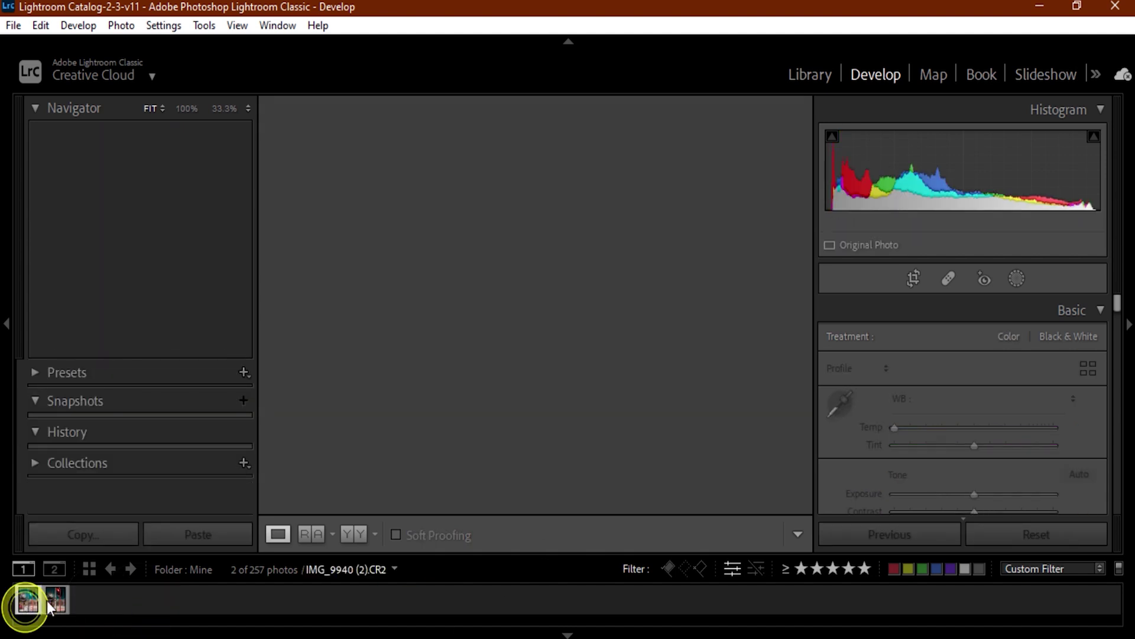
left_click(65, 606, "ctrl")
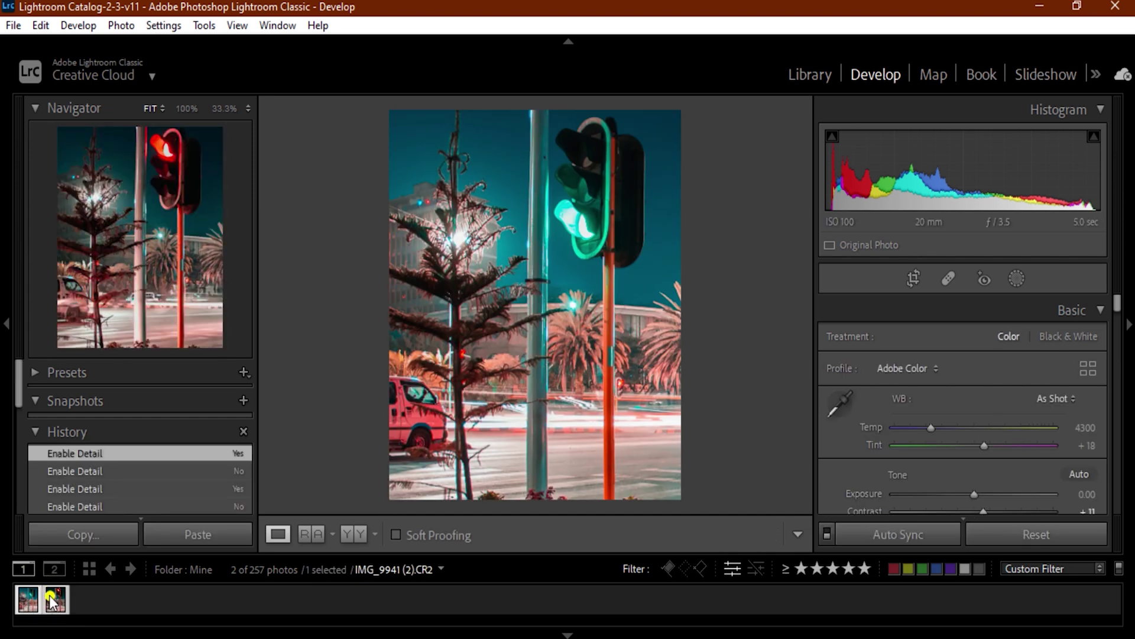
right_click(45, 605)
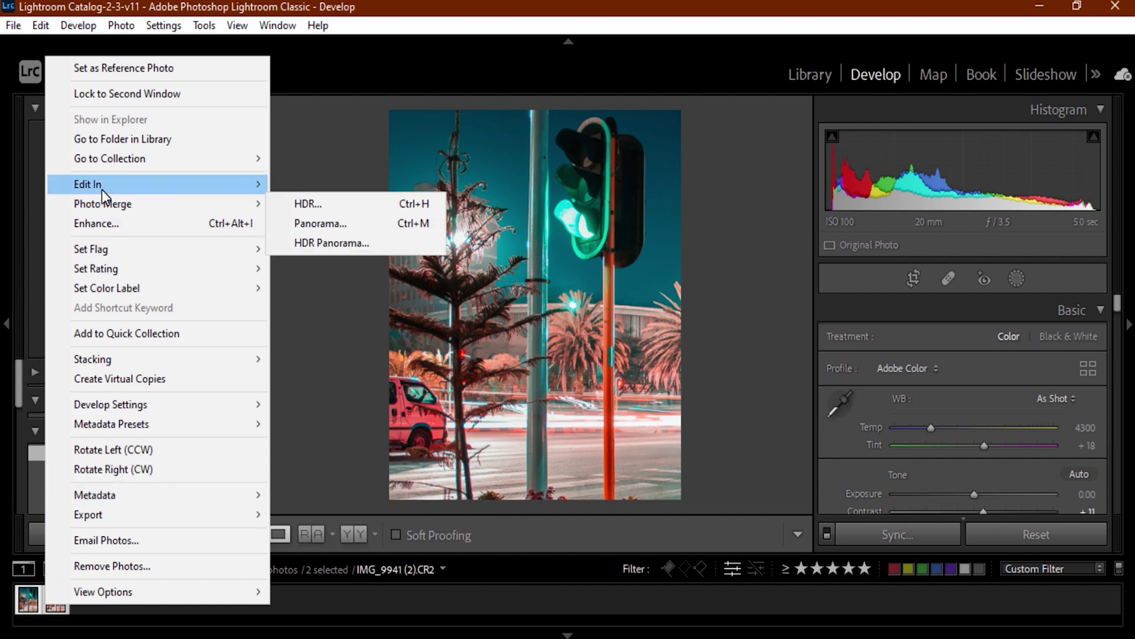
mouse_move(102, 187)
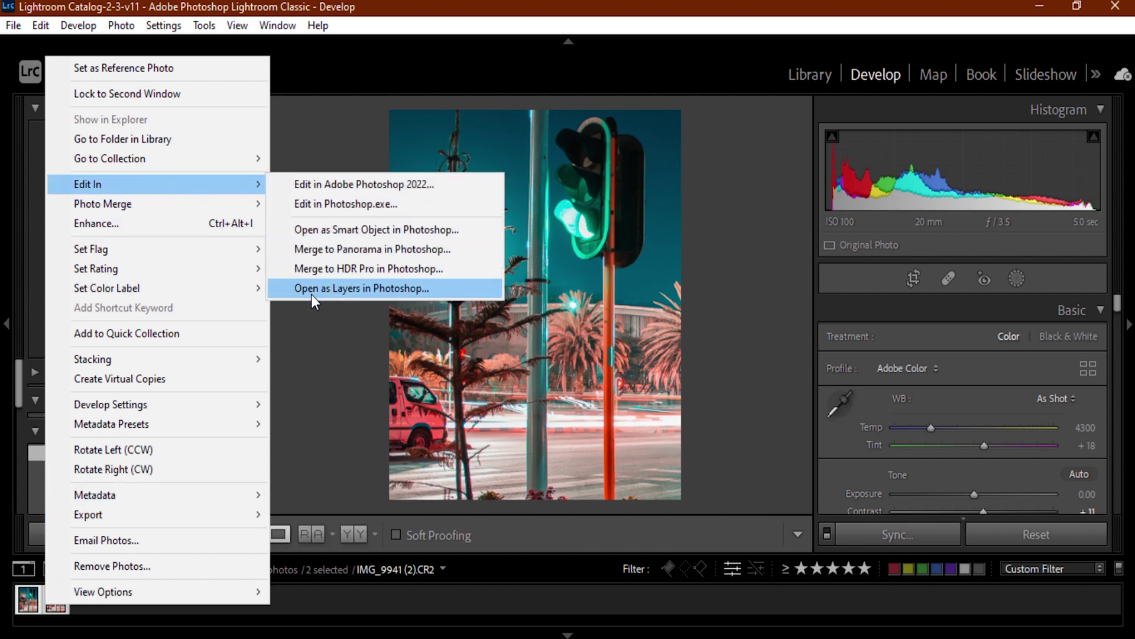
left_click(434, 292)
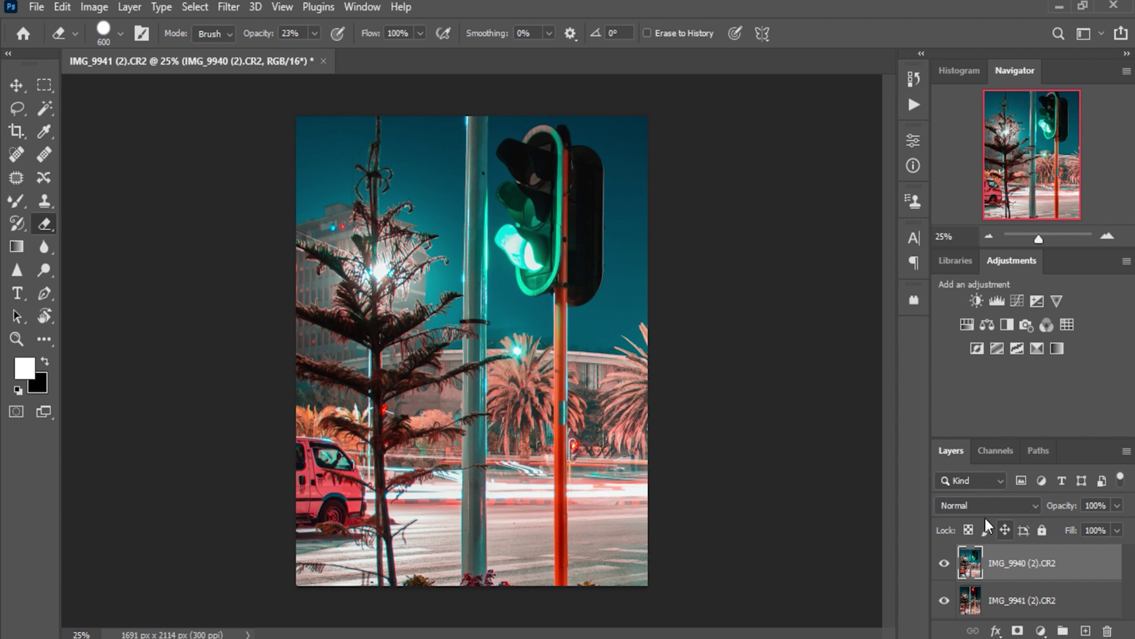
Select both photo layers and auto-align them using the Auto projection.
left_click(1035, 511)
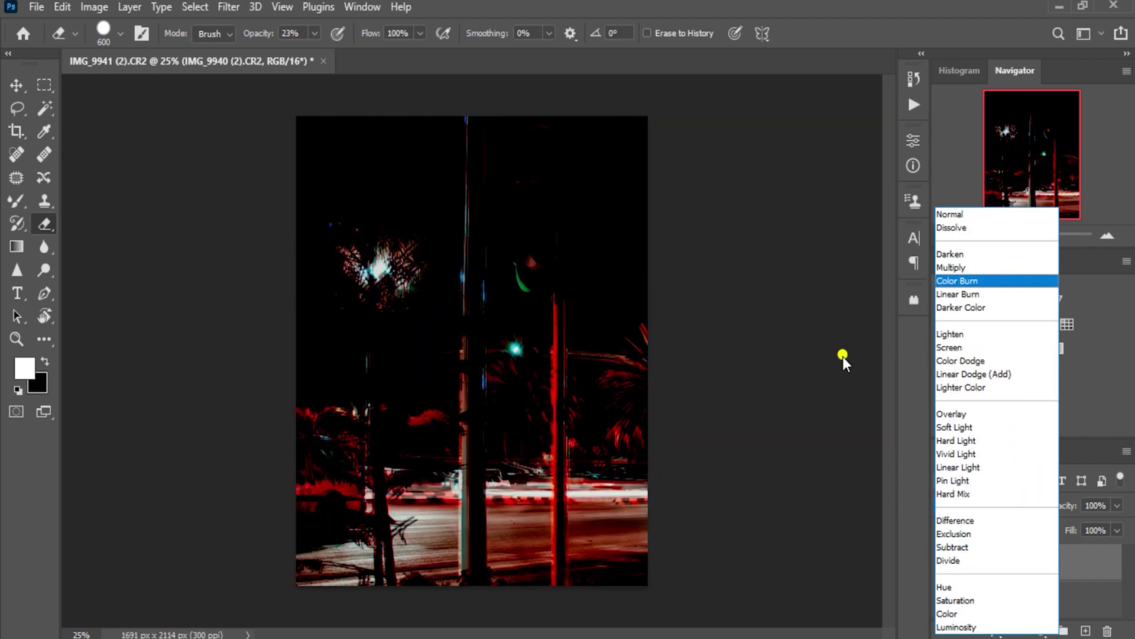
left_click(843, 356)
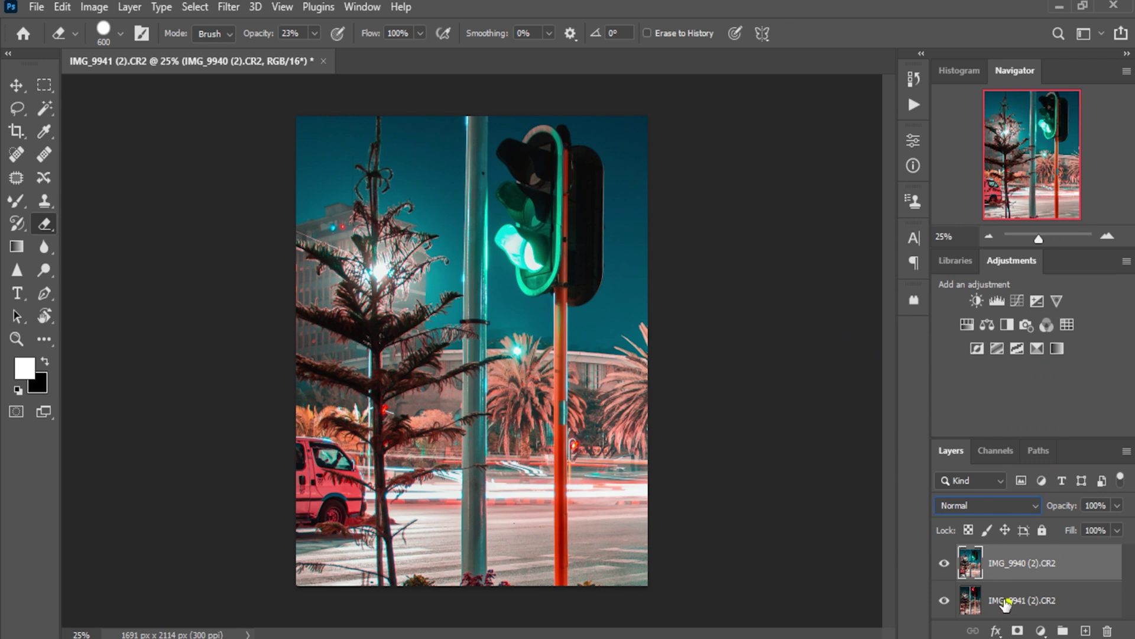
left_click_drag(1006, 601, 1004, 599)
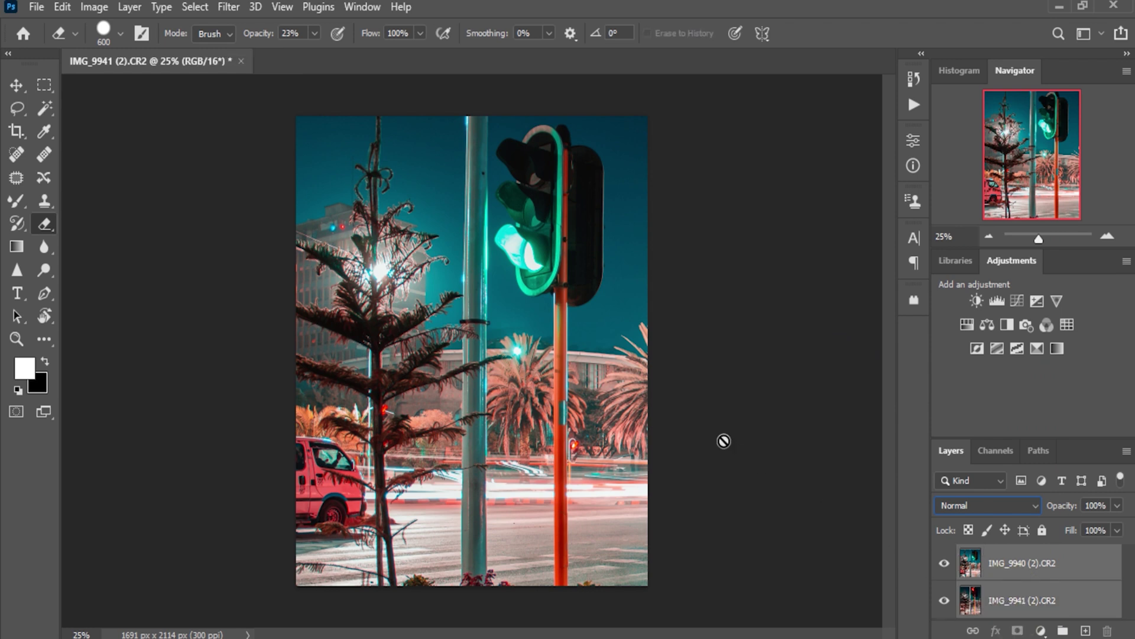
left_click(62, 9)
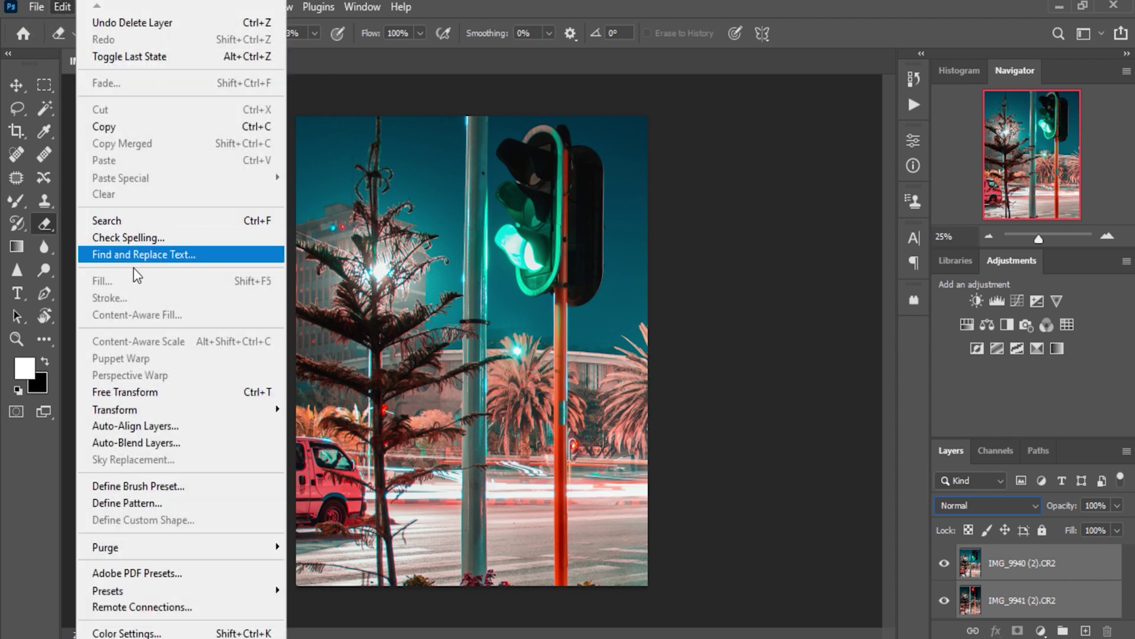
left_click(155, 427)
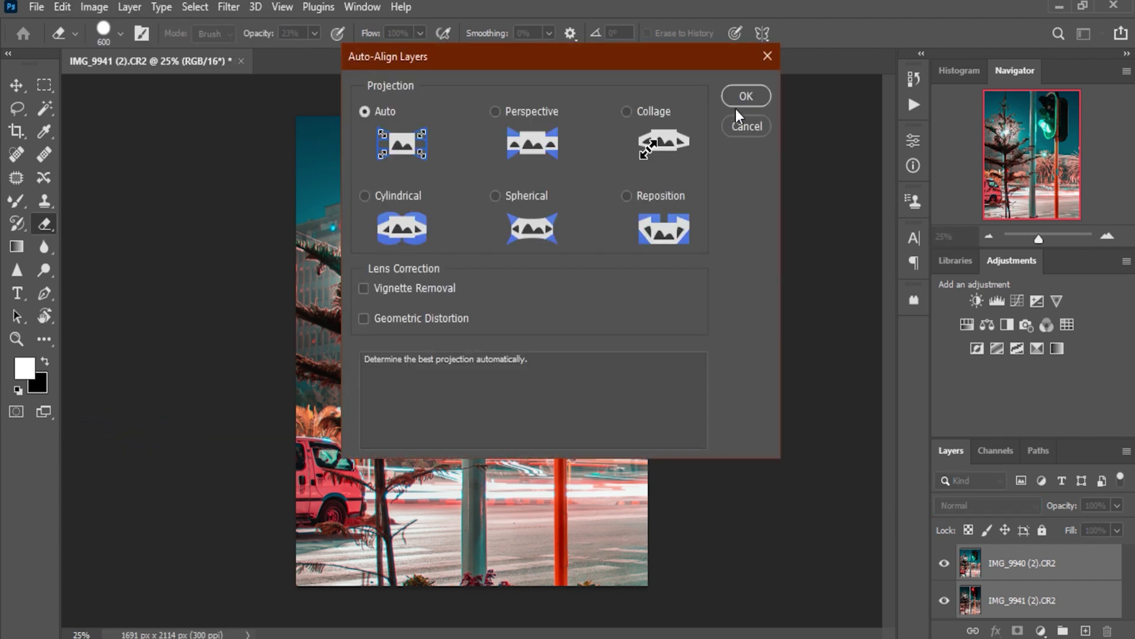
left_click(740, 98)
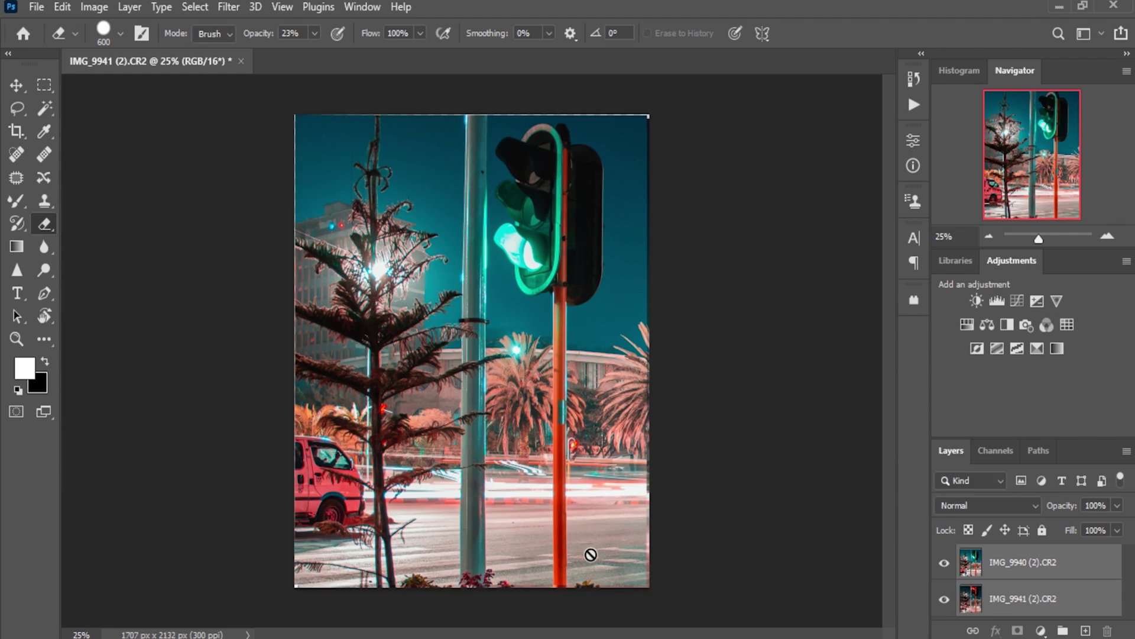
Set the blend mode of the IMG_9940 (2).CR2 layer to Lighten.
left_click(1007, 511)
left_click(1085, 548)
left_click(1078, 552)
left_click(1007, 507)
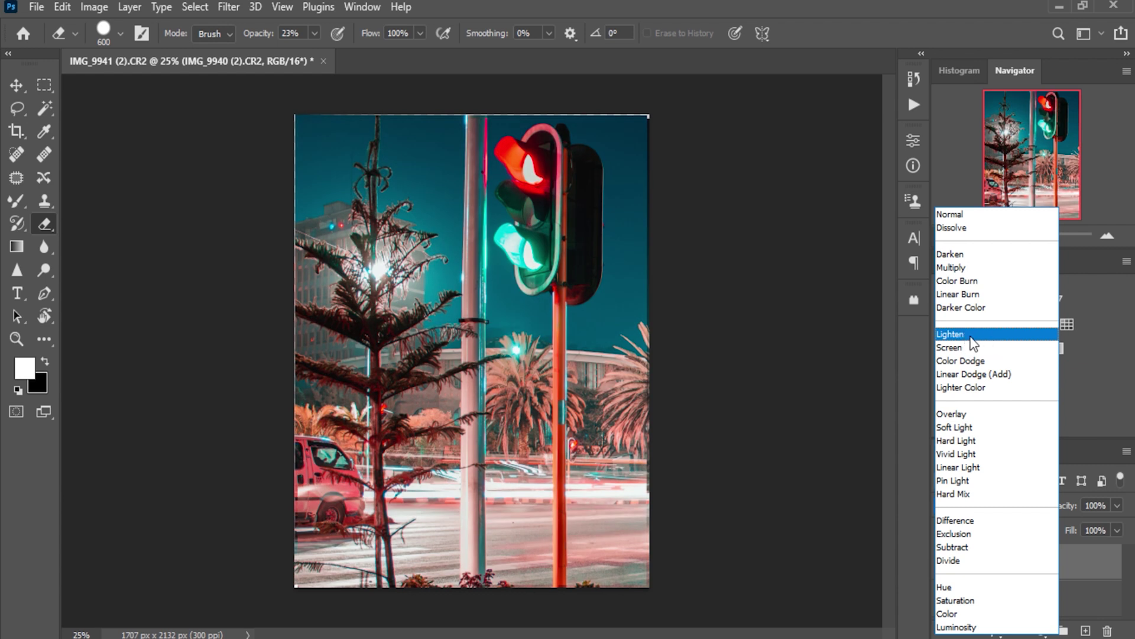
left_click(973, 336)
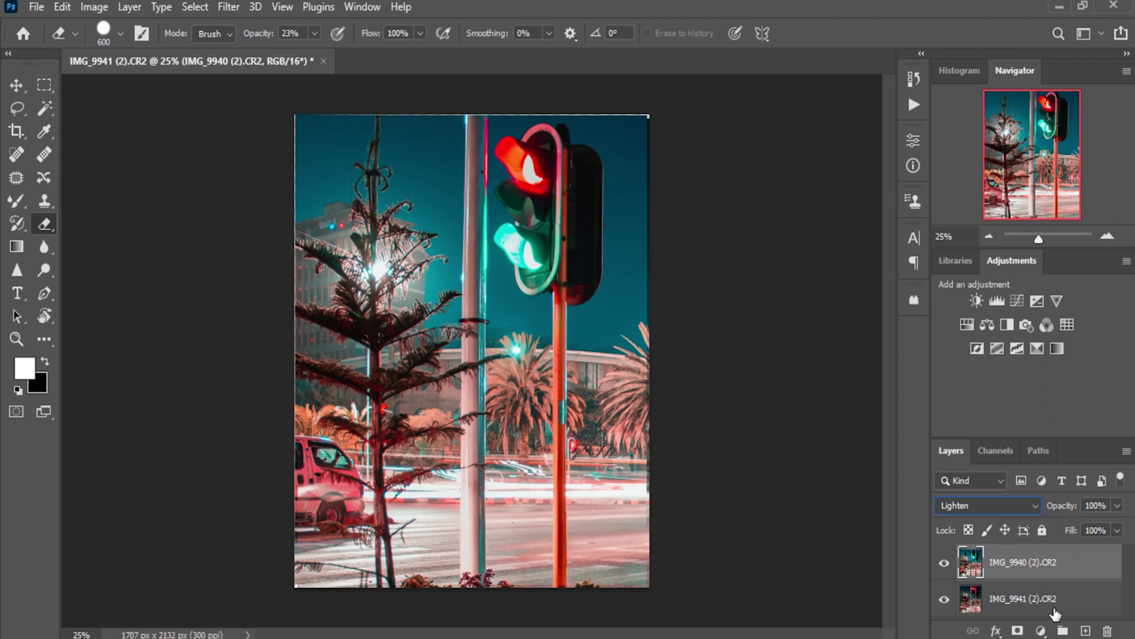
Activate the Polygonal Lasso tool.
left_click(10, 116)
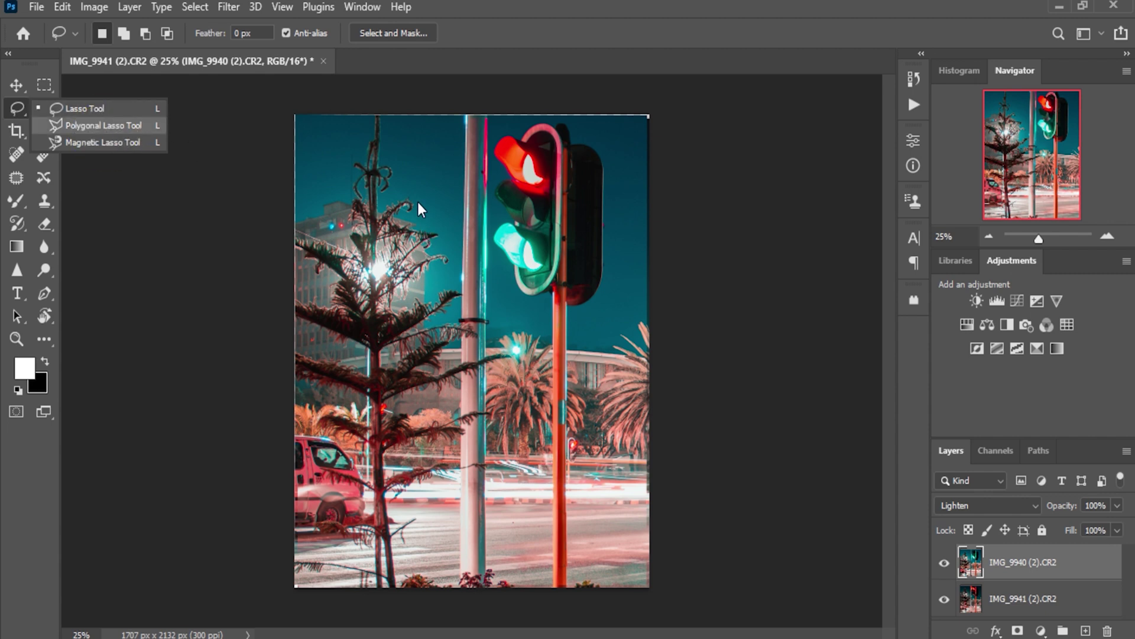
left_click(132, 125)
left_click(132, 125)
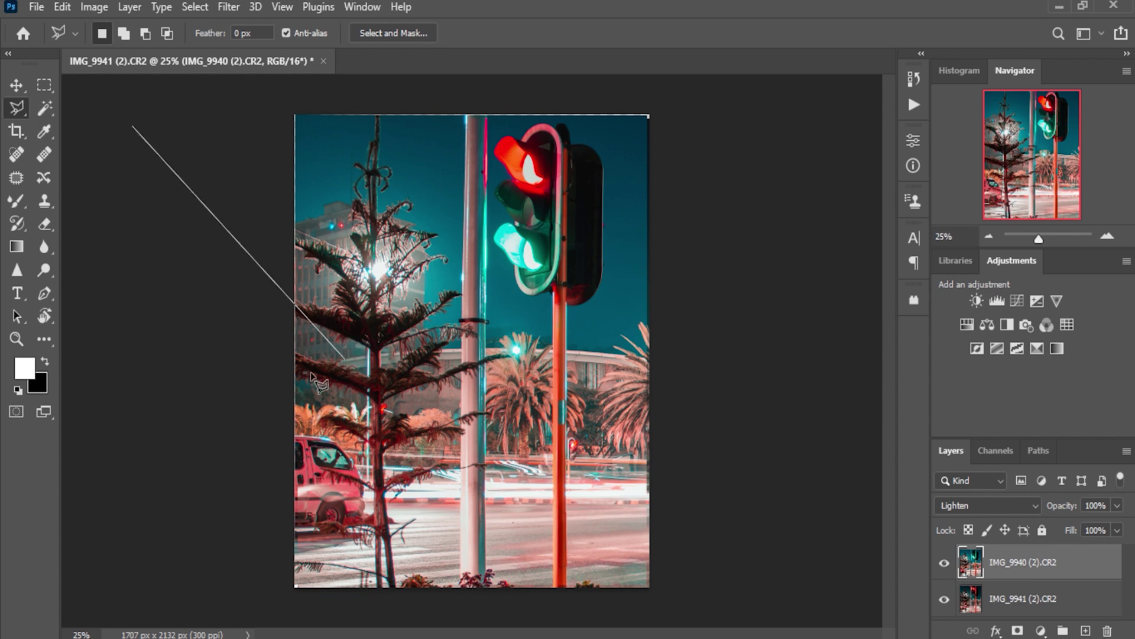
double_click(168, 182)
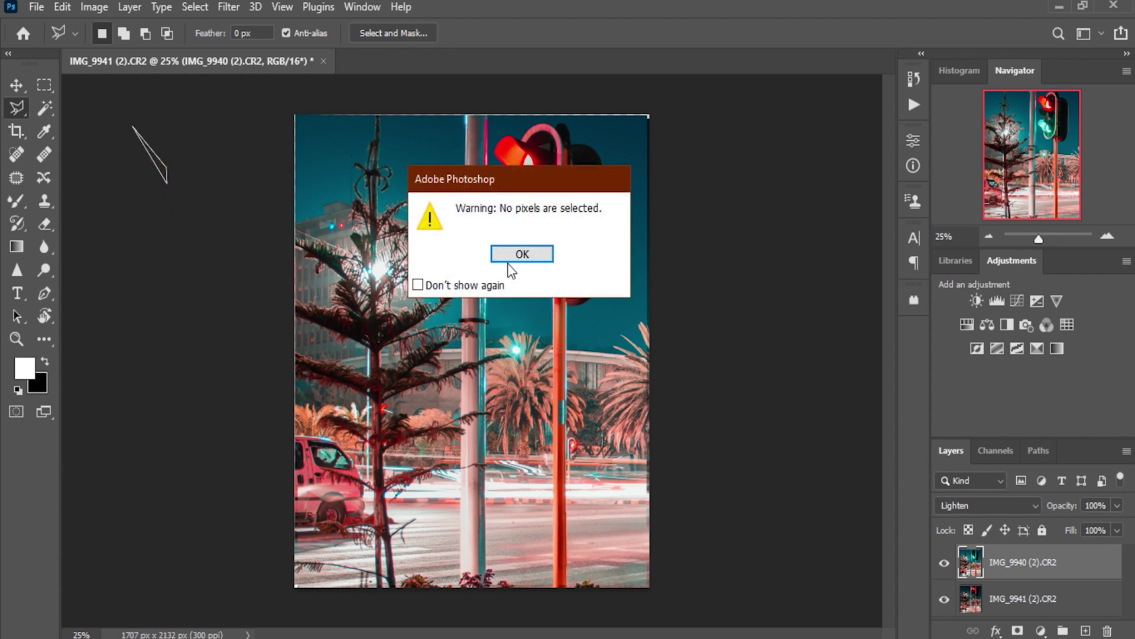
left_click(512, 255)
Select a beam-shaped area that widens from the red light to beyond the photo's left edge.
left_click(539, 186)
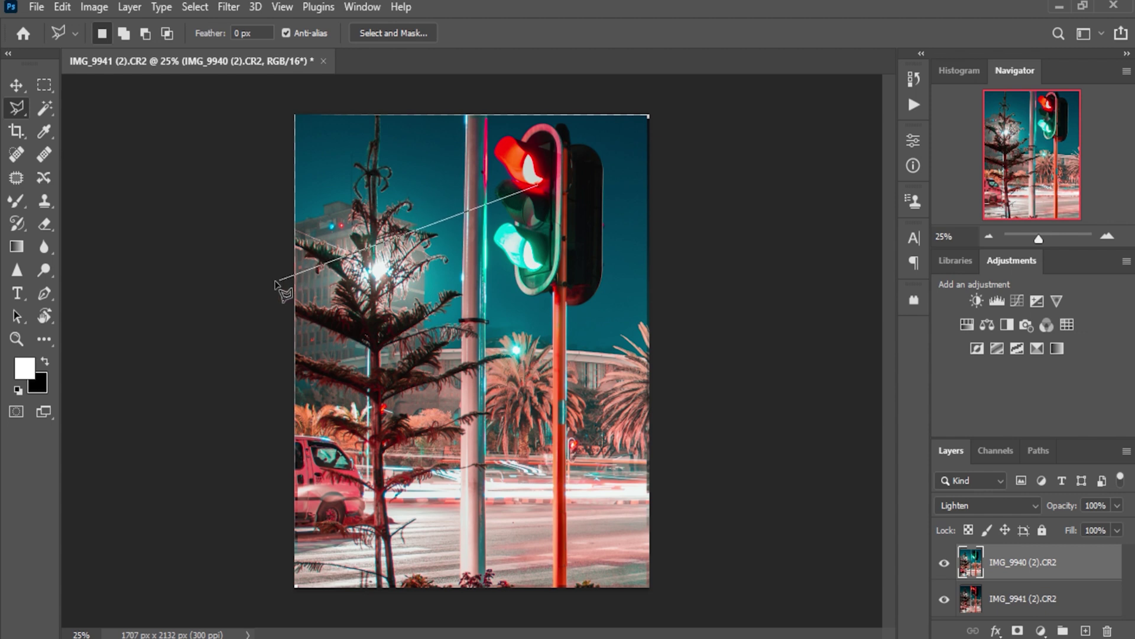
left_click(271, 258)
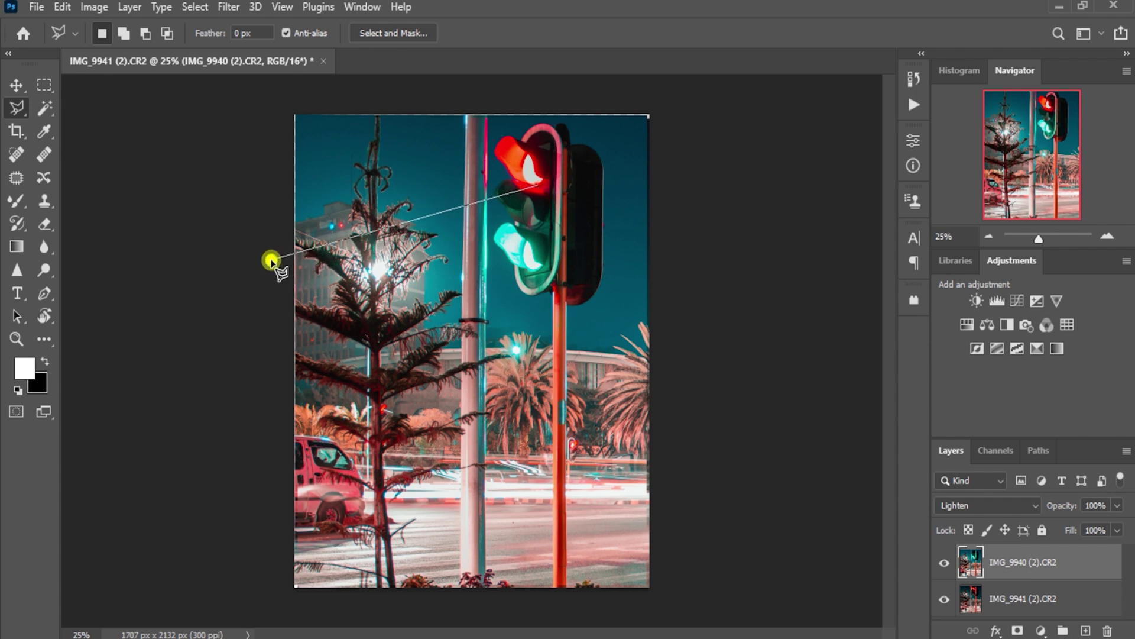
left_click(275, 85)
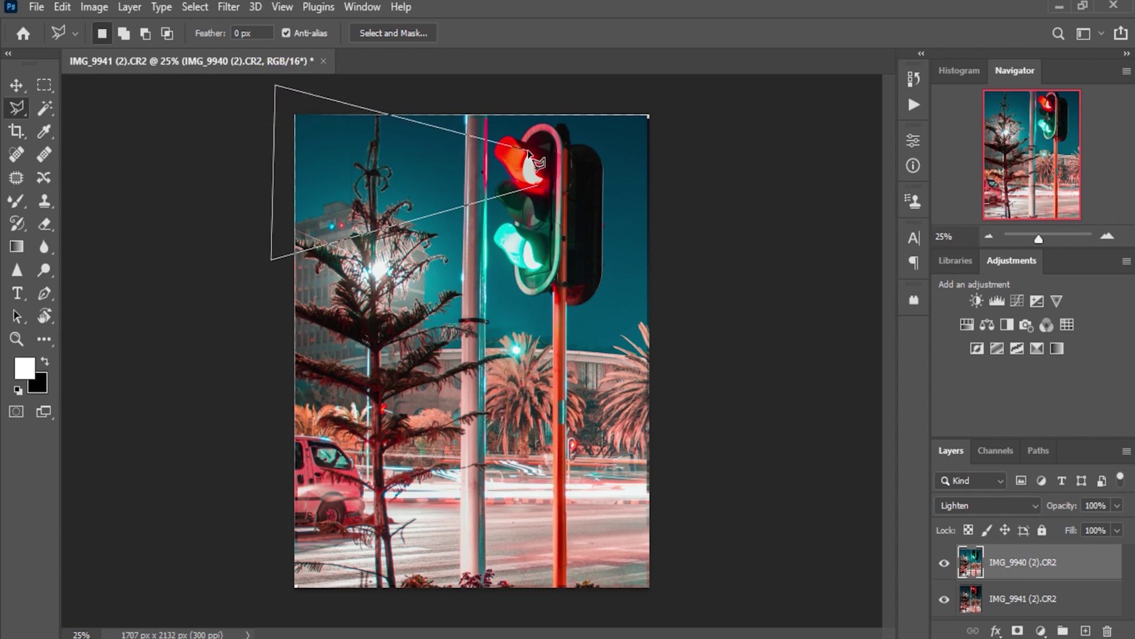
left_click(537, 190)
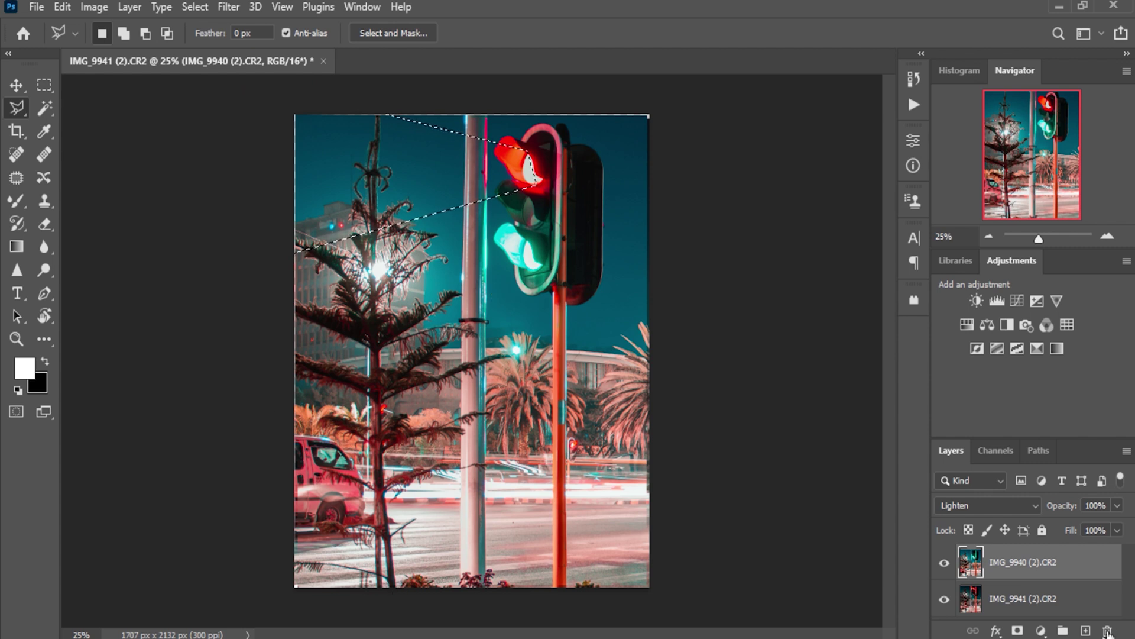
Add a new layer above the photos and start a Solid Color fill layer within the beam selection.
left_click(1085, 630)
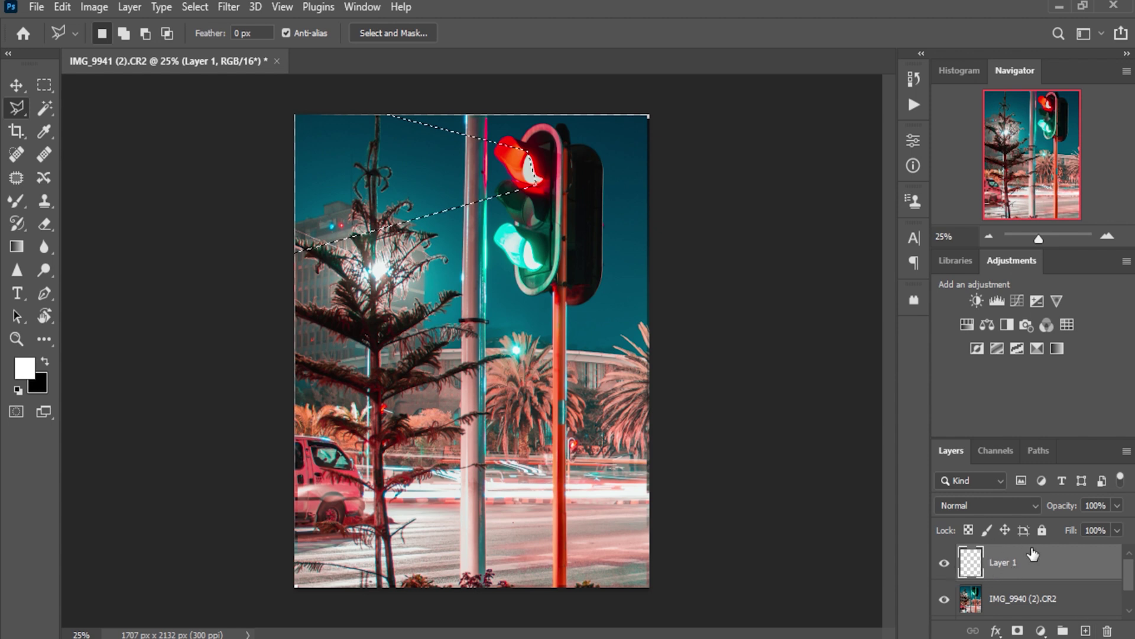
left_click(1041, 630)
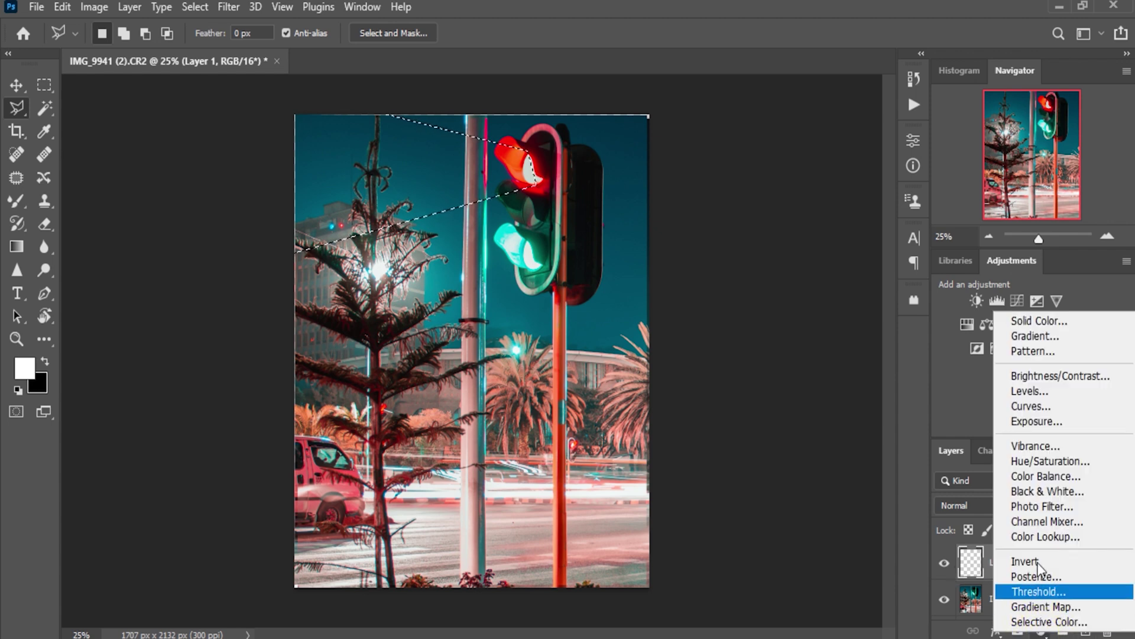
left_click(1042, 327)
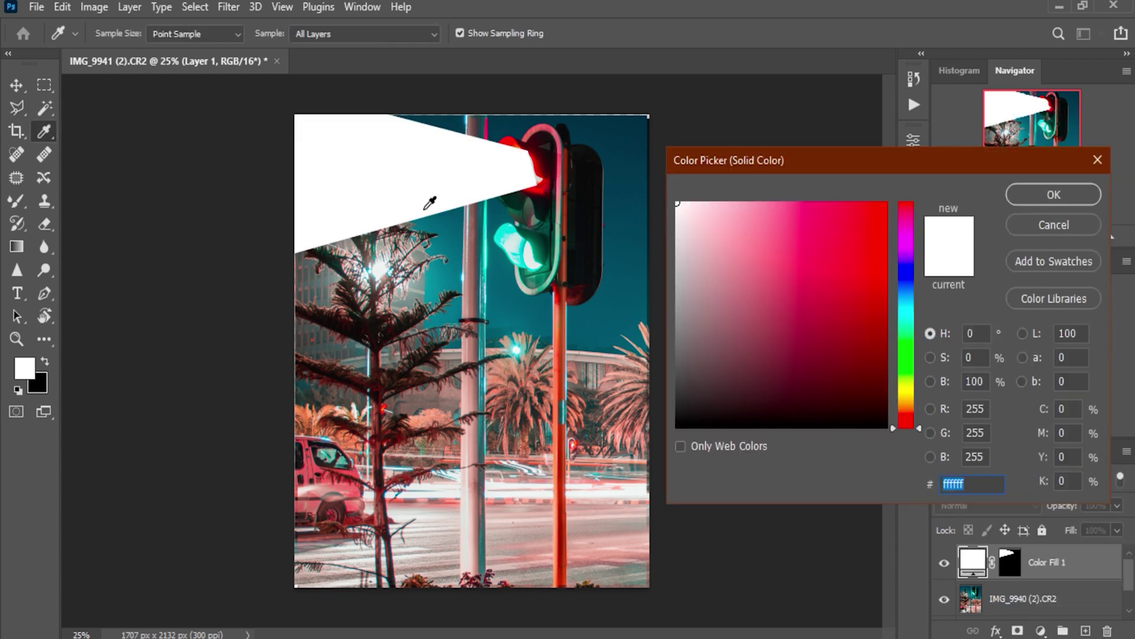
Set the beam's fill colour to orange, hex c6952b.
left_click(542, 179)
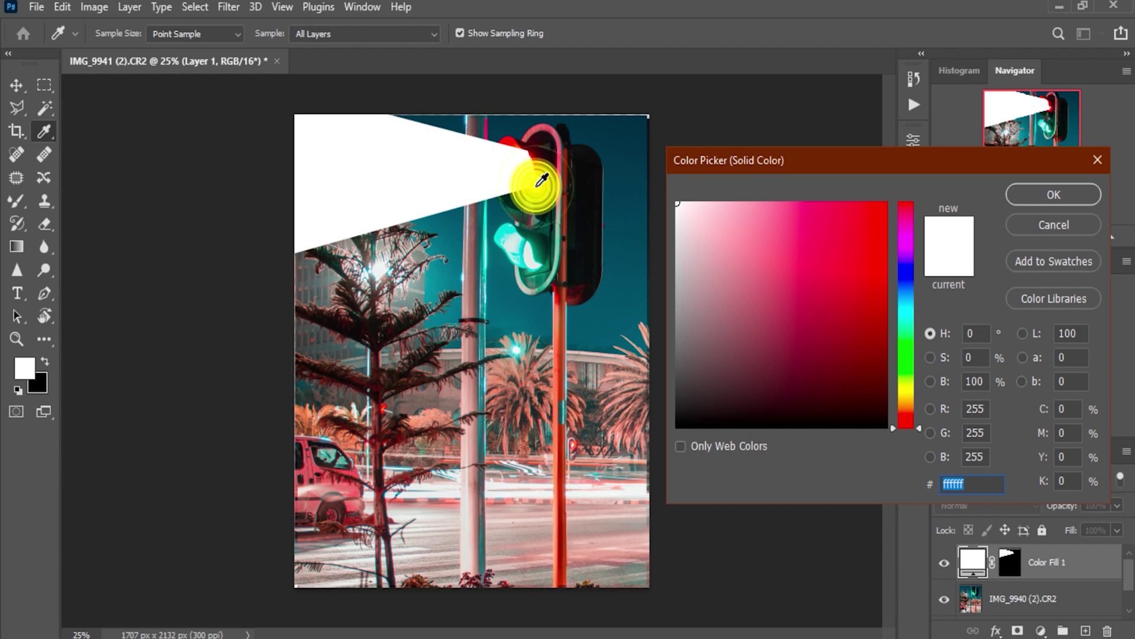
left_click(538, 184)
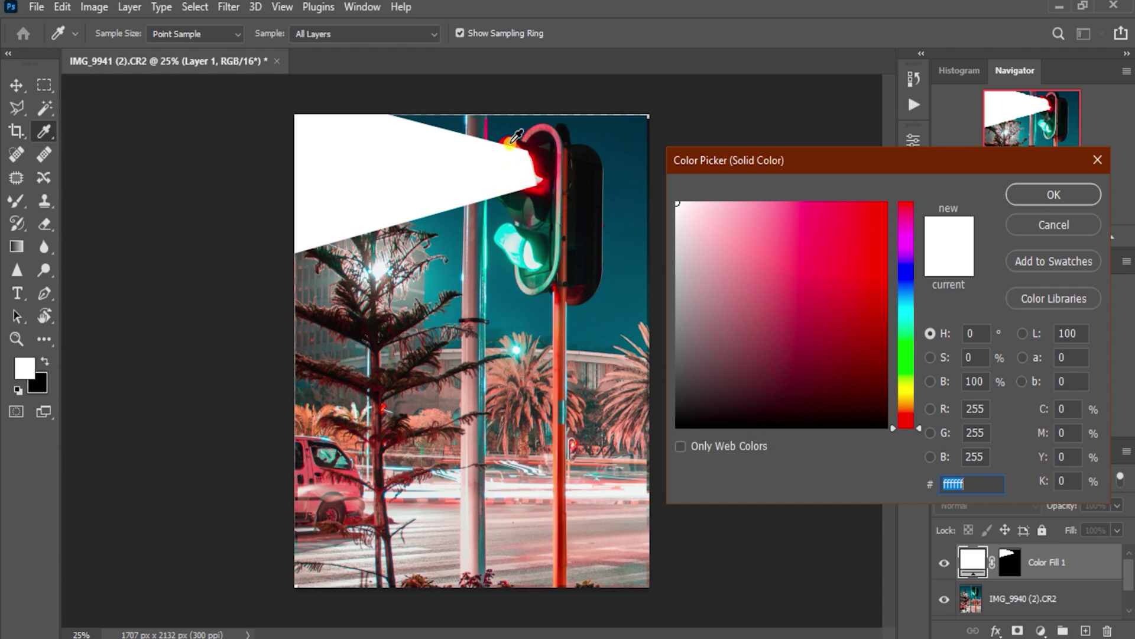
mouse_move(682, 197)
left_mouse_down()
mouse_move(799, 274)
mouse_move(718, 248)
mouse_move(831, 380)
mouse_move(816, 296)
left_mouse_up()
left_click(913, 416)
left_click_drag(913, 416, 916, 407)
left_click_drag(816, 296, 832, 232)
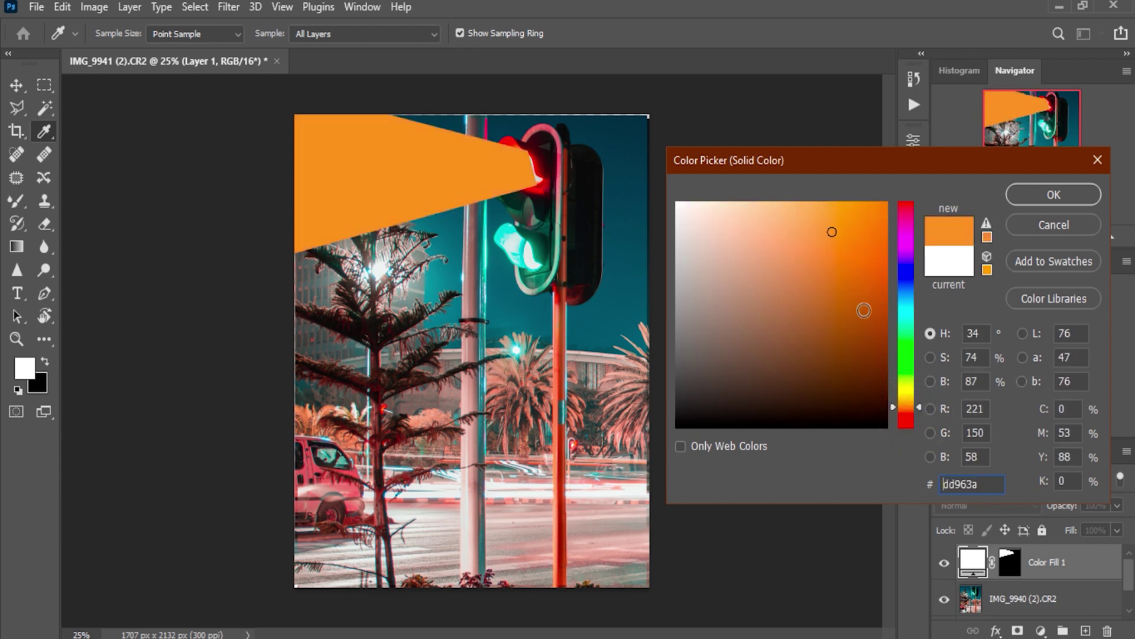
mouse_move(915, 407)
left_mouse_down()
mouse_move(915, 421)
mouse_move(916, 399)
mouse_move(917, 408)
left_mouse_up()
mouse_move(831, 237)
left_mouse_down()
mouse_move(831, 258)
mouse_move(828, 215)
mouse_move(842, 281)
mouse_move(875, 272)
left_mouse_up()
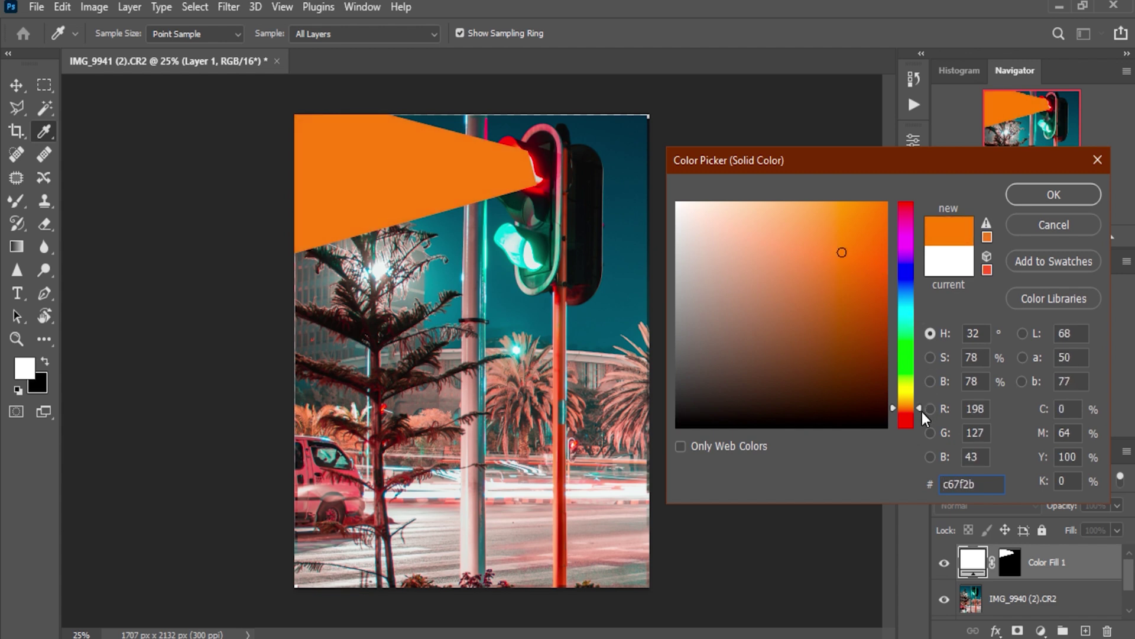
left_click_drag(917, 404, 917, 403)
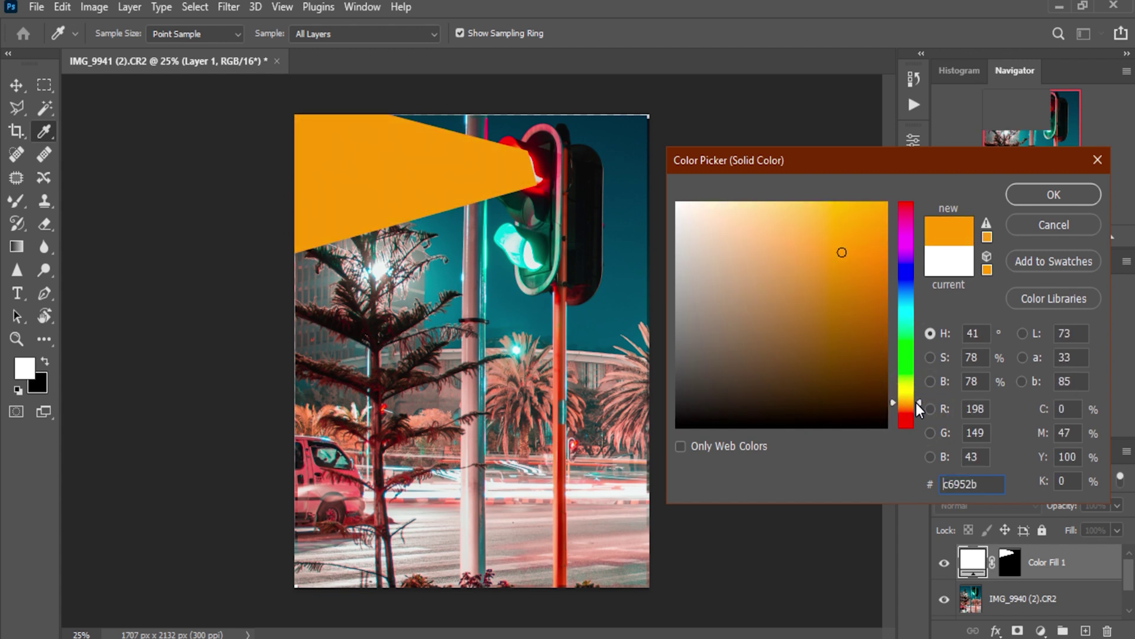
left_click(1035, 190)
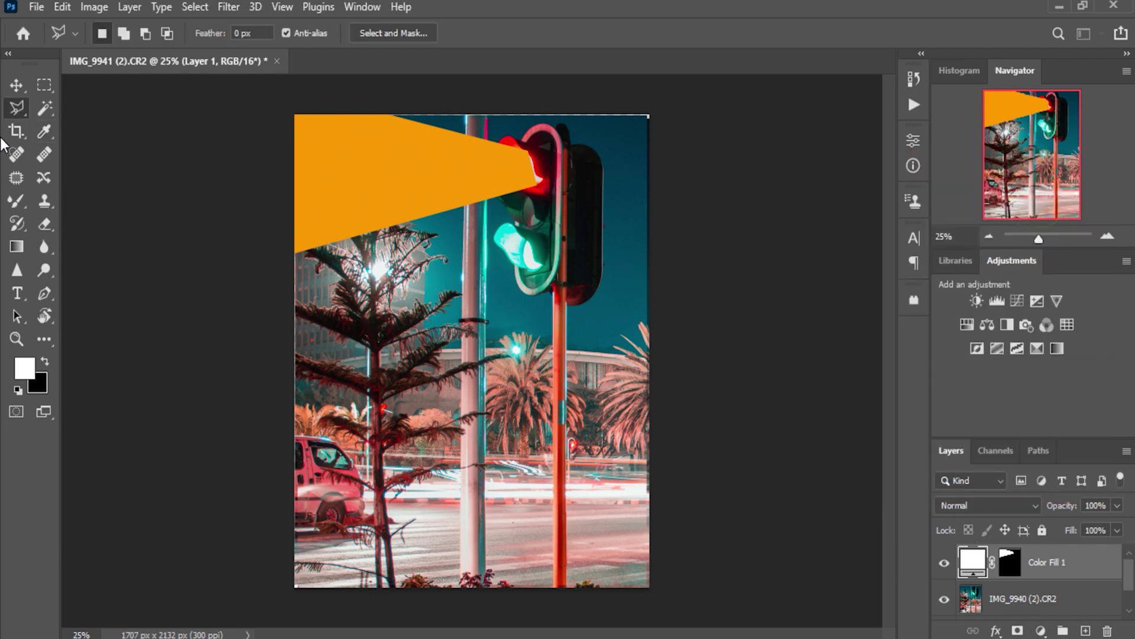
On the IMG_9940 (2).CR2 layer, select a beam-shaped area that widens from the green light to beyond the photo's left edge.
right_click(16, 108)
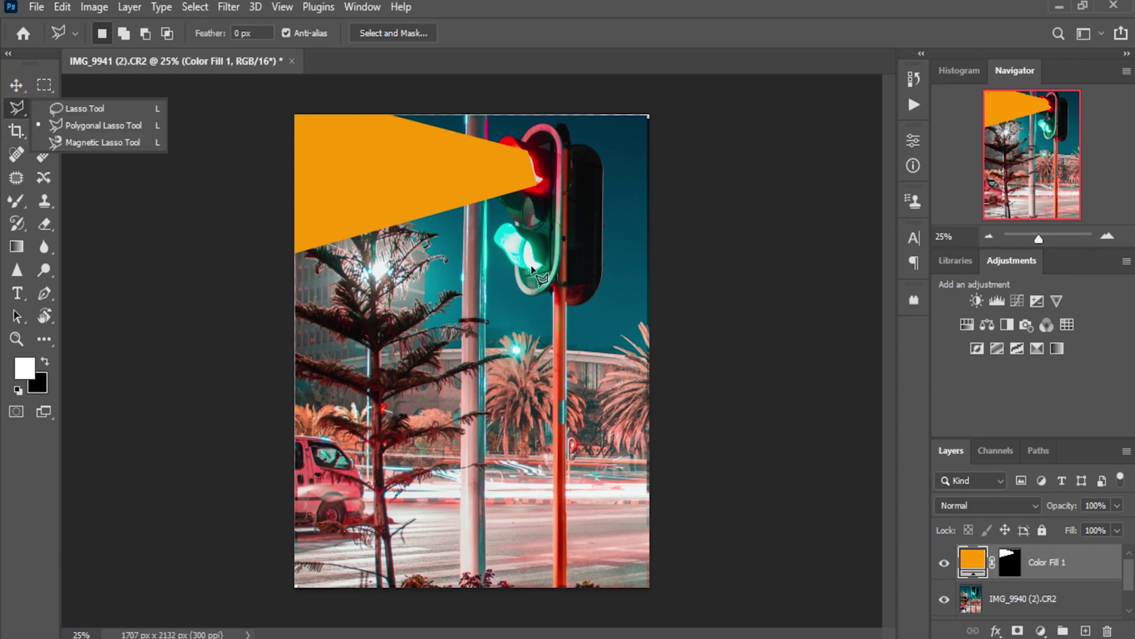
scroll(1050, 603, "down", 1)
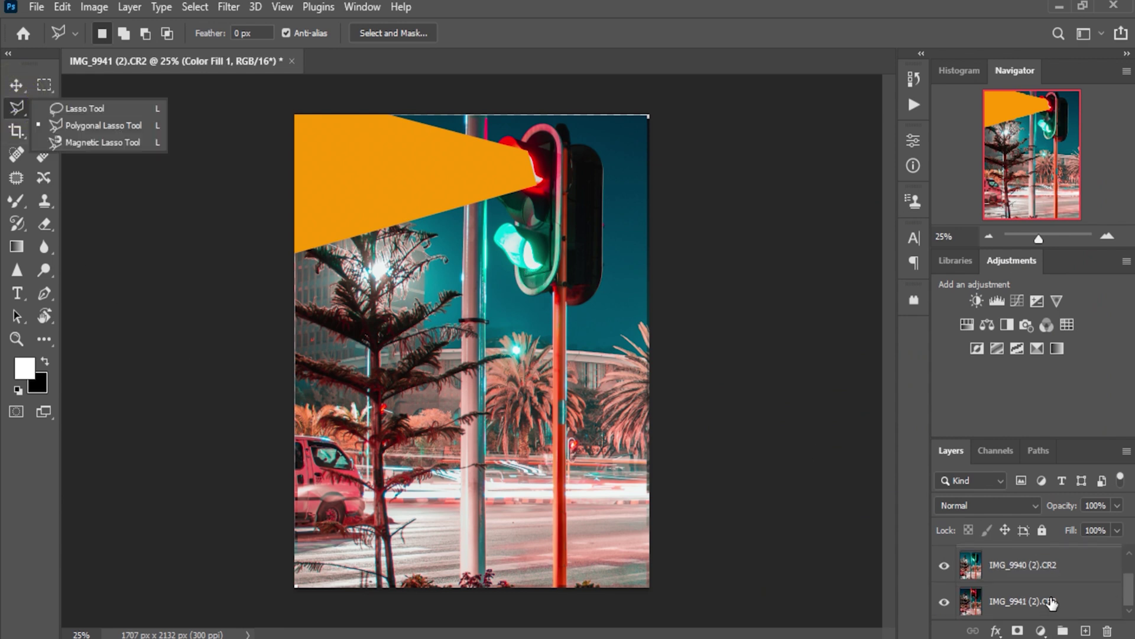
left_click(993, 571)
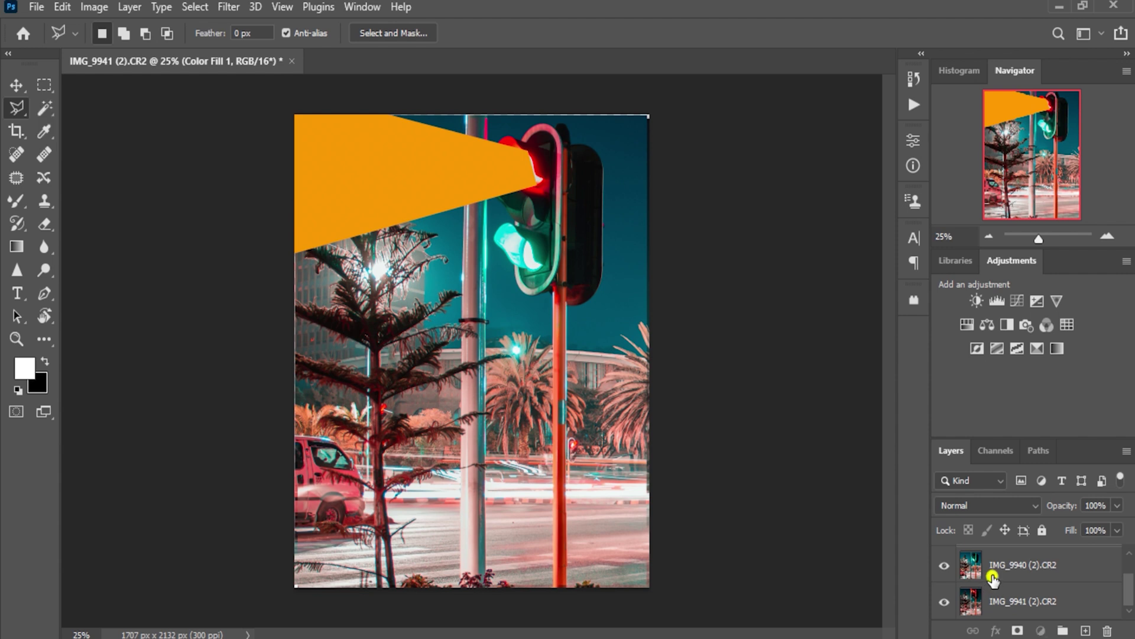
left_click(536, 273)
left_click(235, 455)
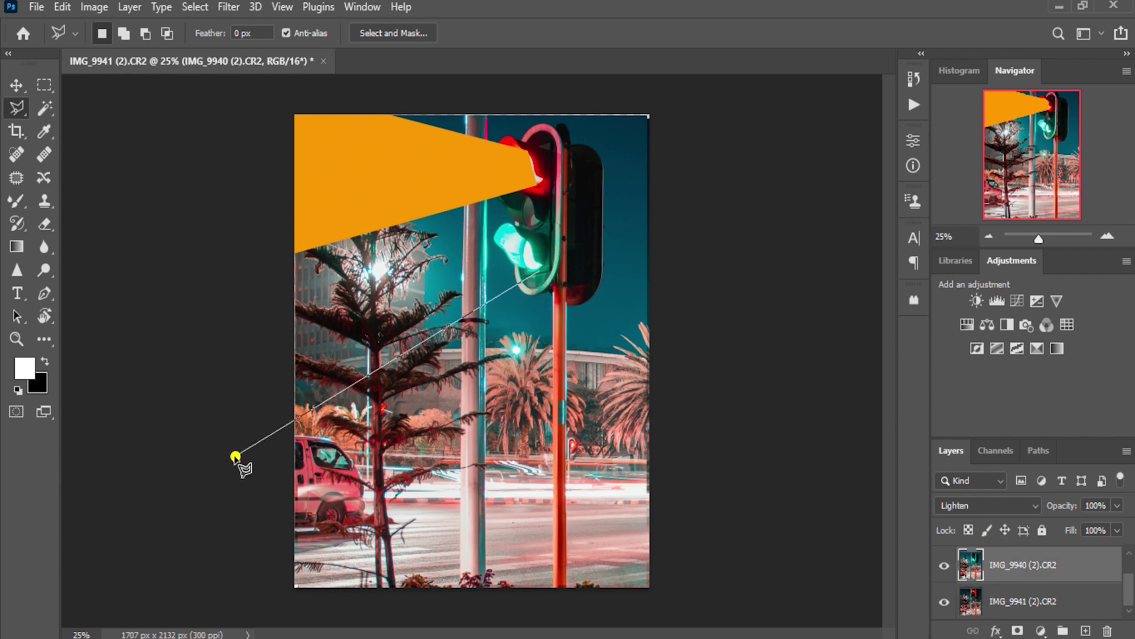
left_click(235, 167)
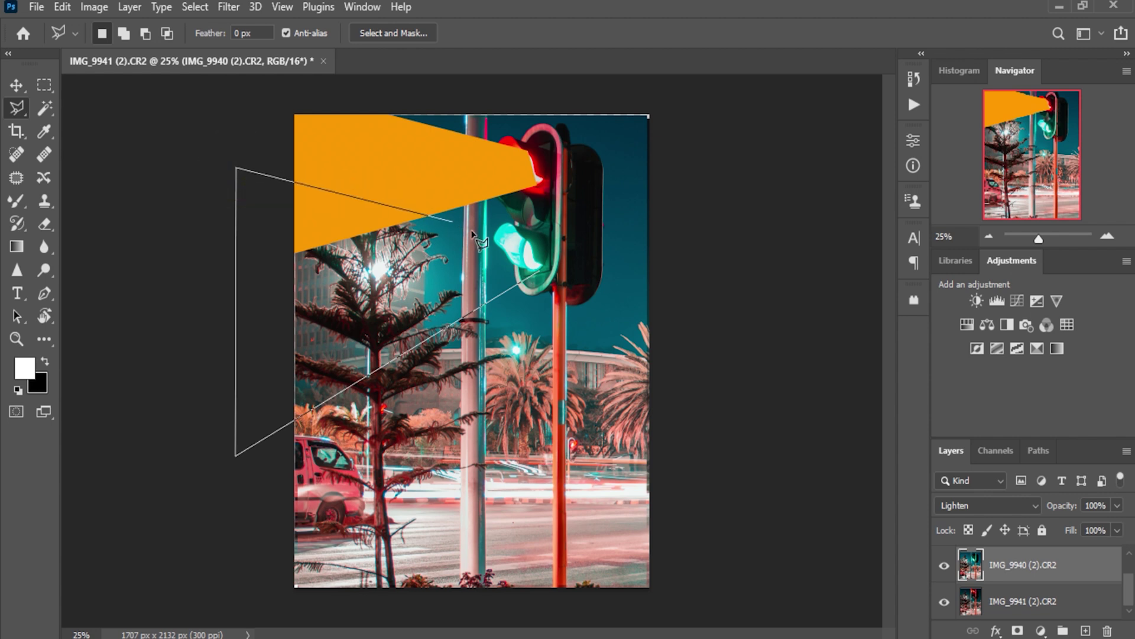
left_click(524, 242)
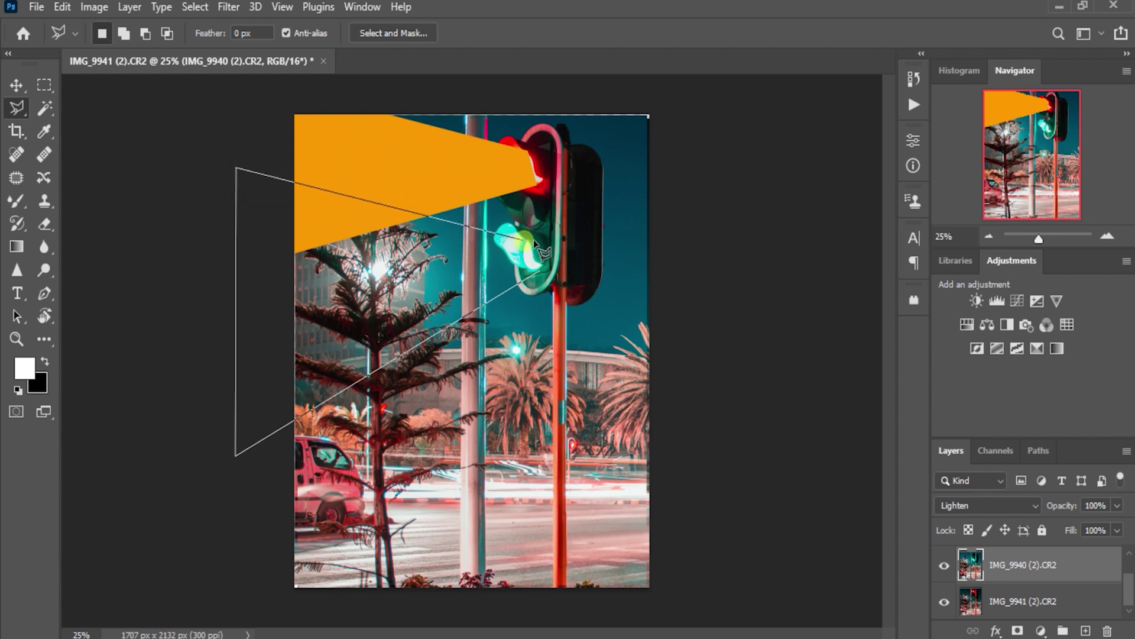
left_click(537, 271)
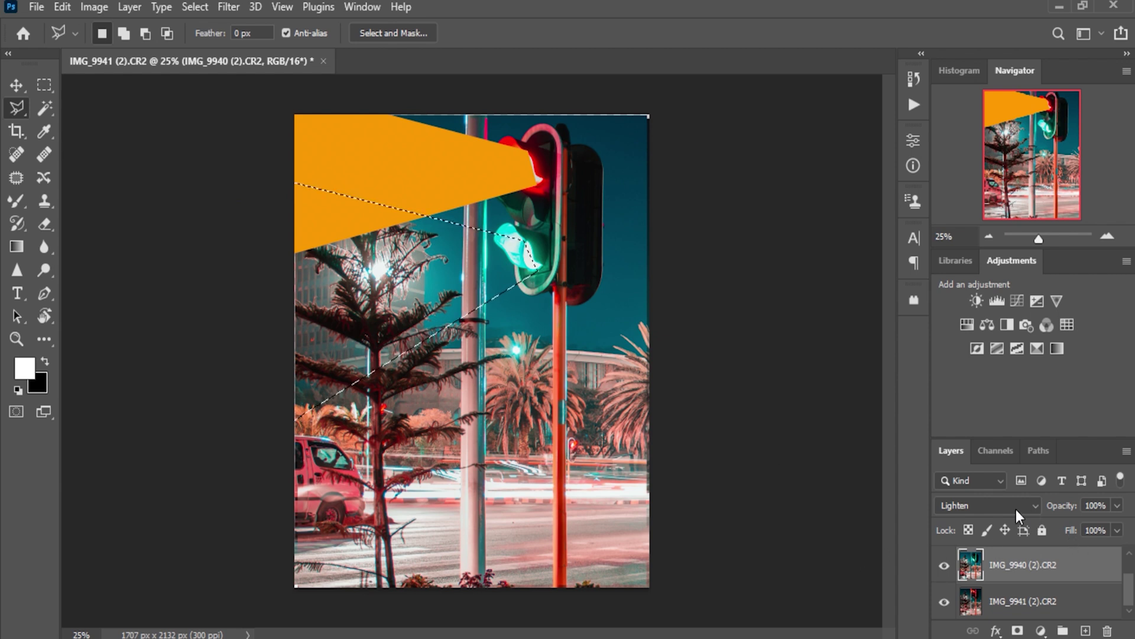
Add a new layer above the IMG_9940 (2).CR2 photo and start a Solid Color fill within the green light's beam selection.
left_click(1086, 631)
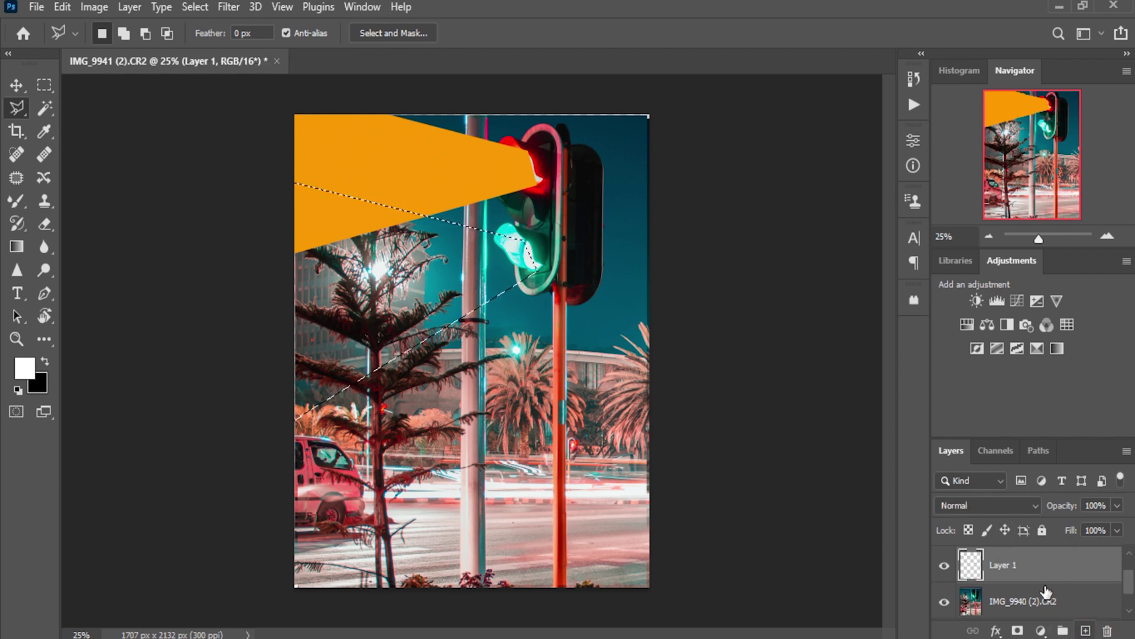
left_click(1040, 631)
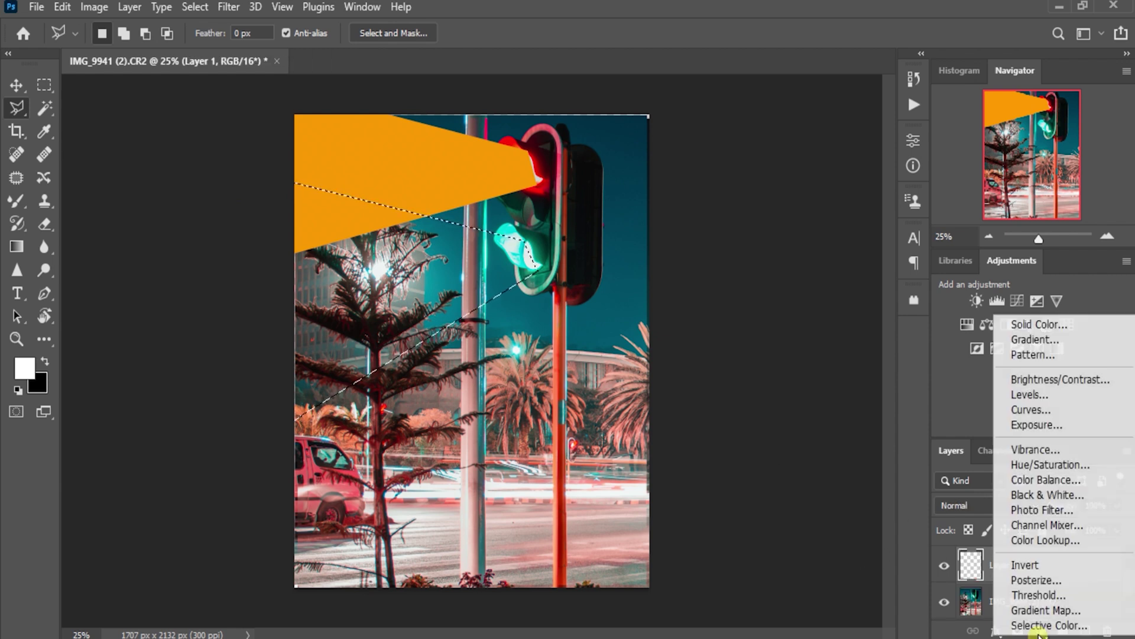
left_click(1028, 327)
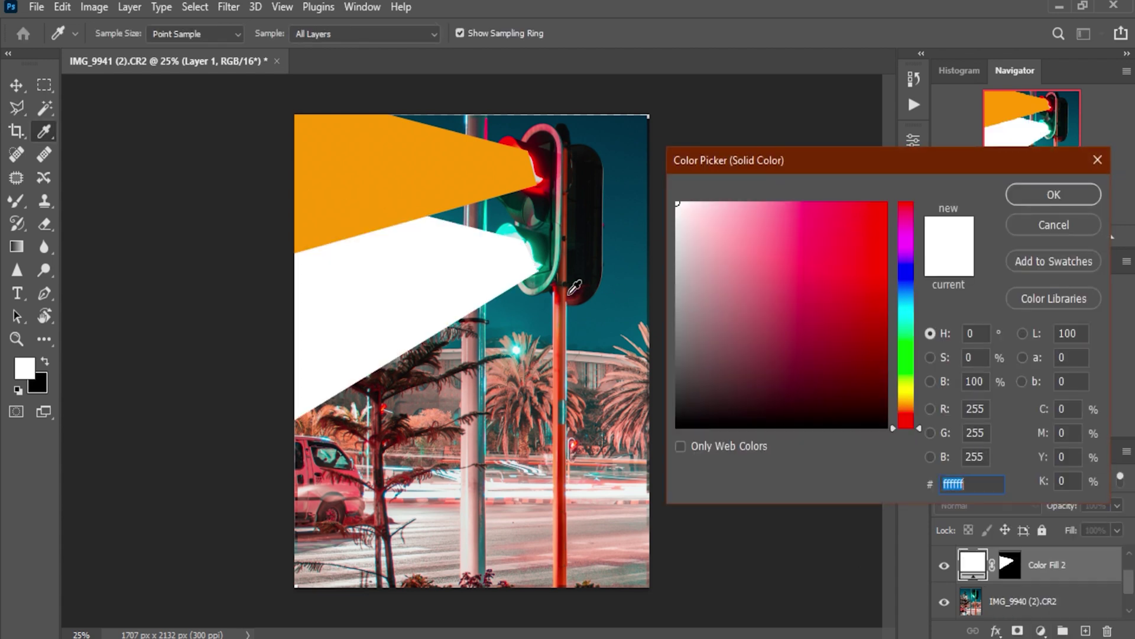
Set the lower beam's fill colour to green, hex 63c883.
left_click(545, 260)
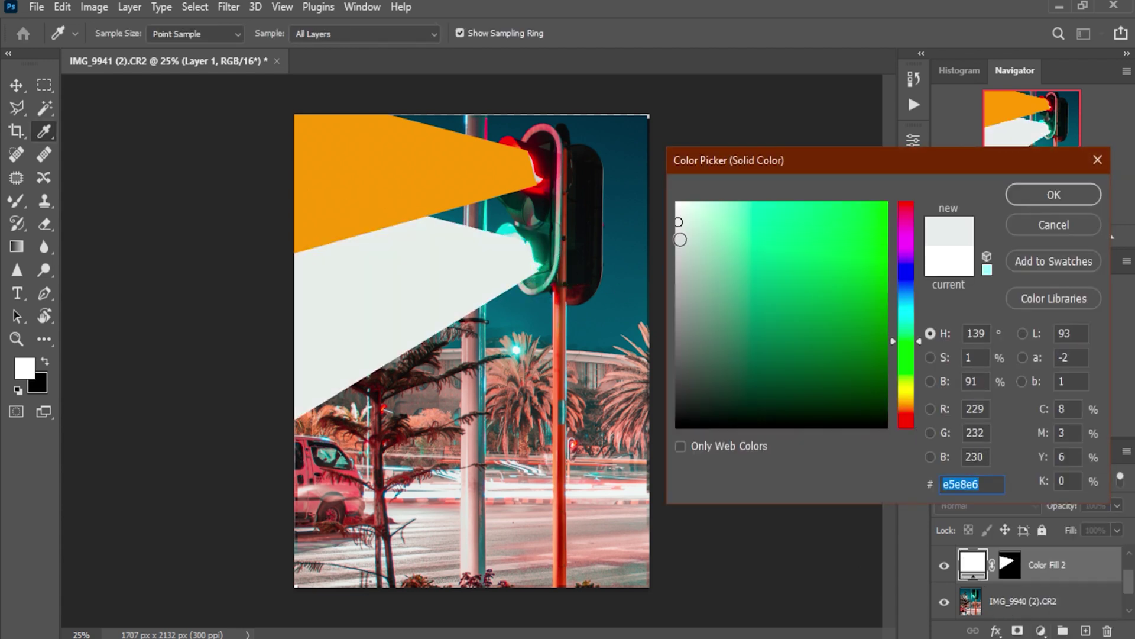
left_click_drag(680, 227, 782, 251)
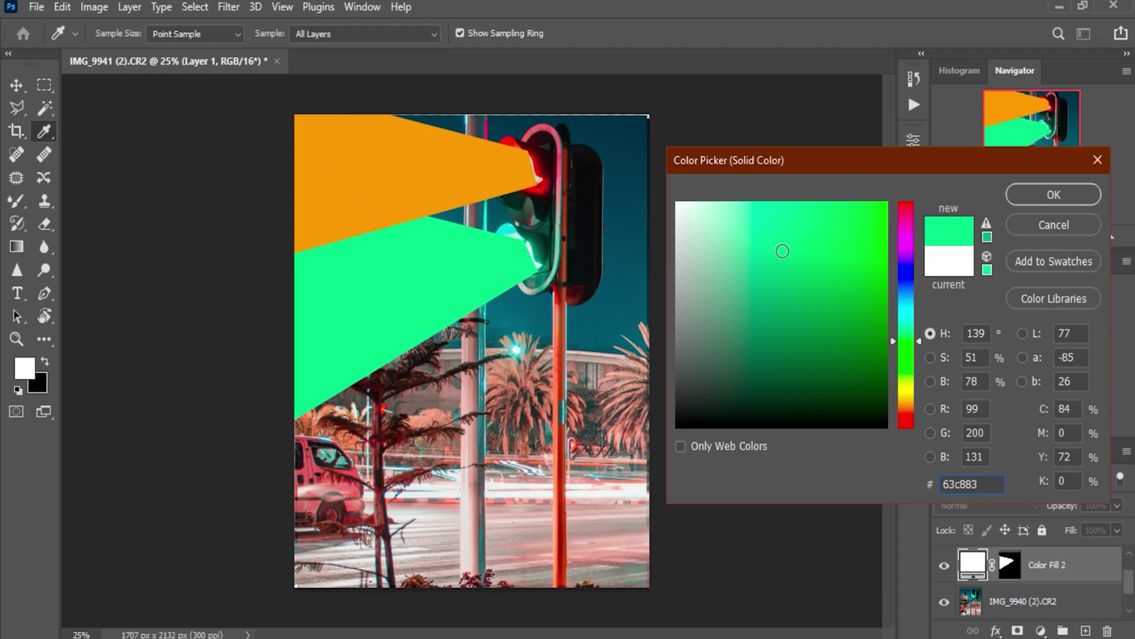
left_click(1055, 199)
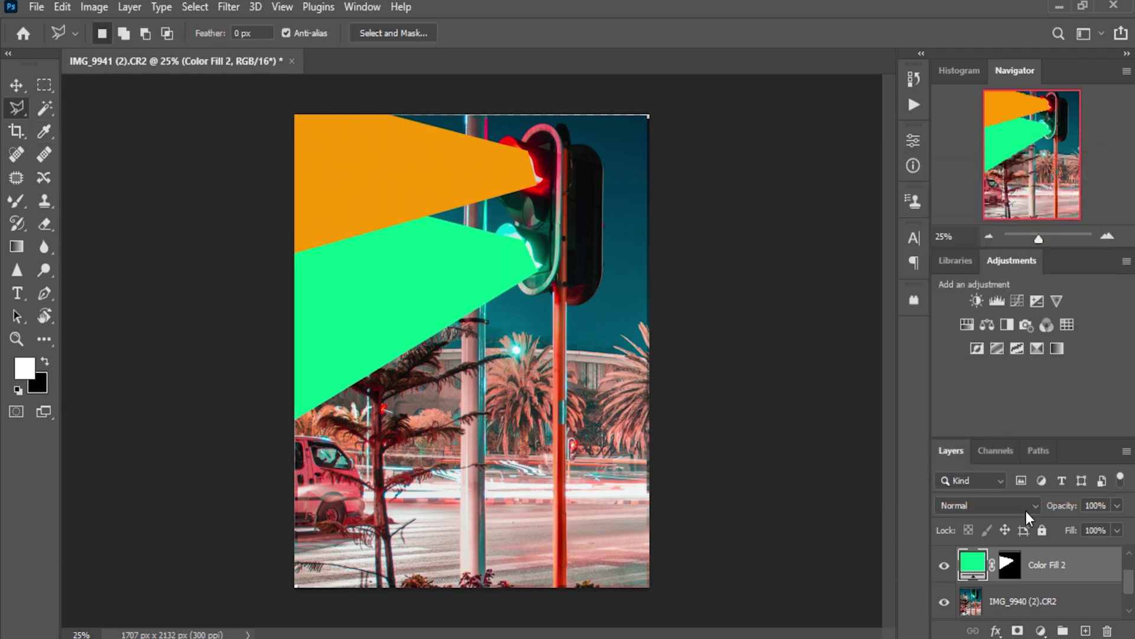
Convert the orange beam's fill layer to a smart object for smart filters.
scroll(1015, 575, "up", 1)
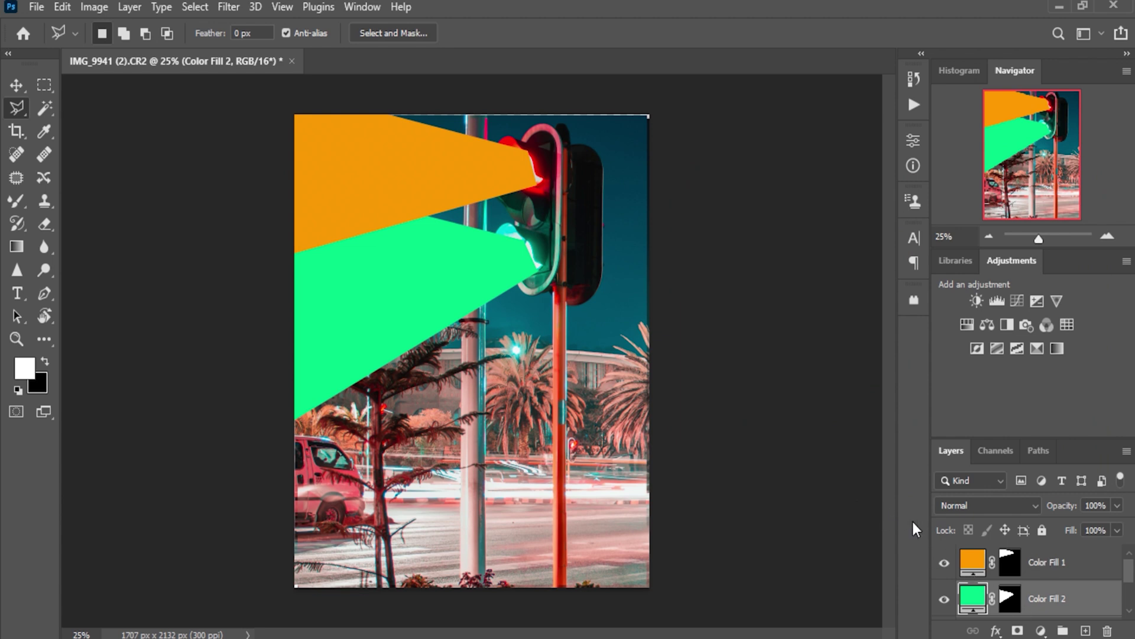
left_click(1026, 572)
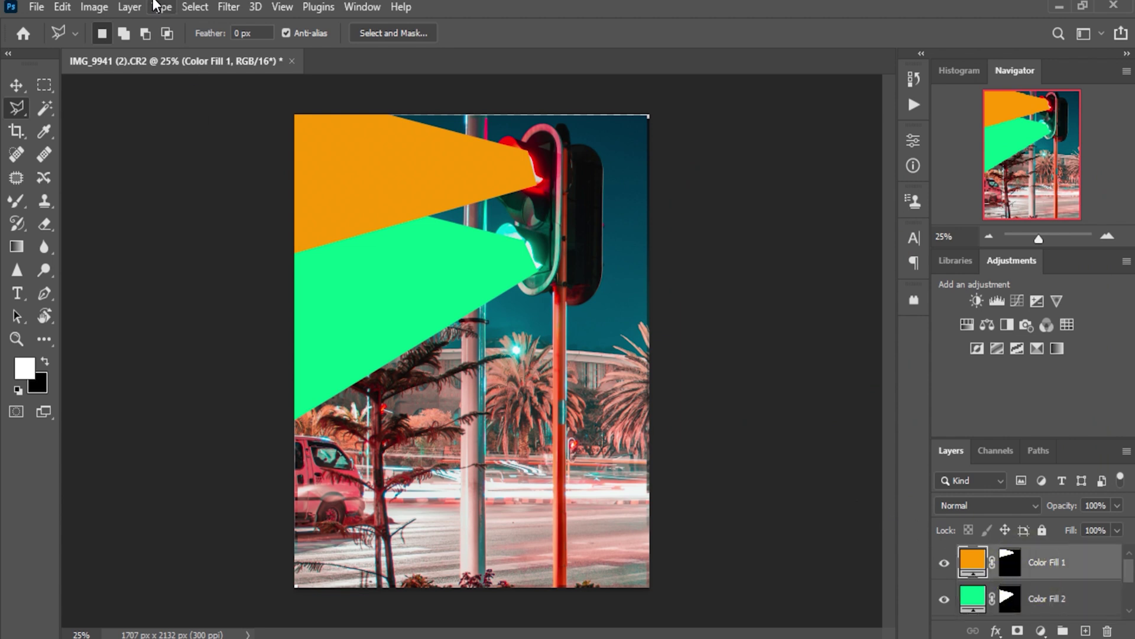
left_click(230, 7)
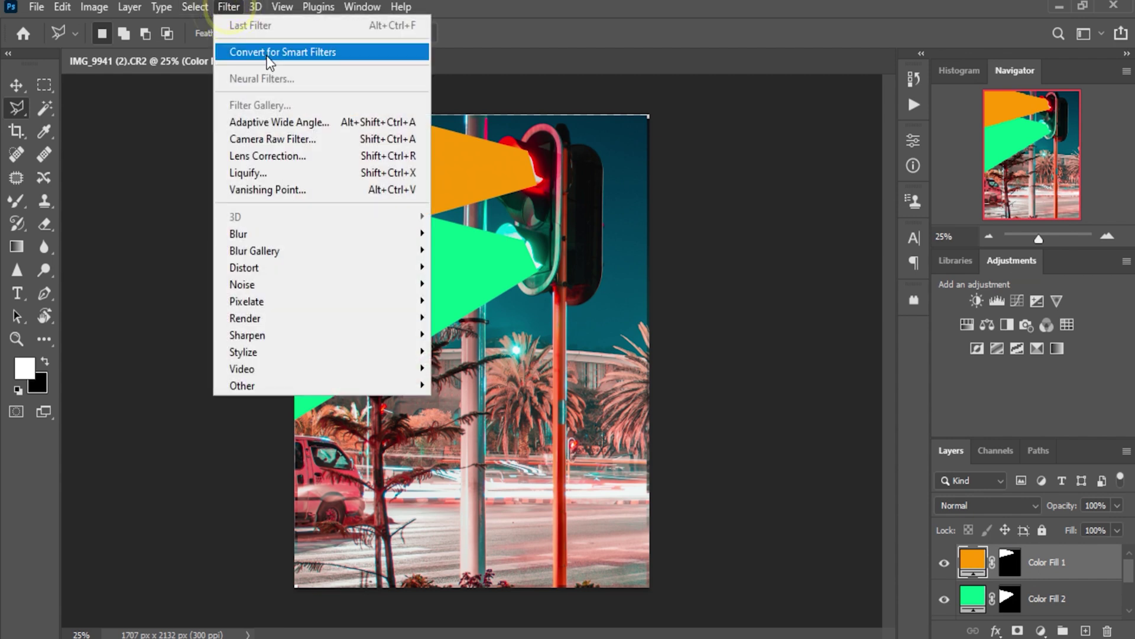
left_click(336, 54)
left_click(525, 258)
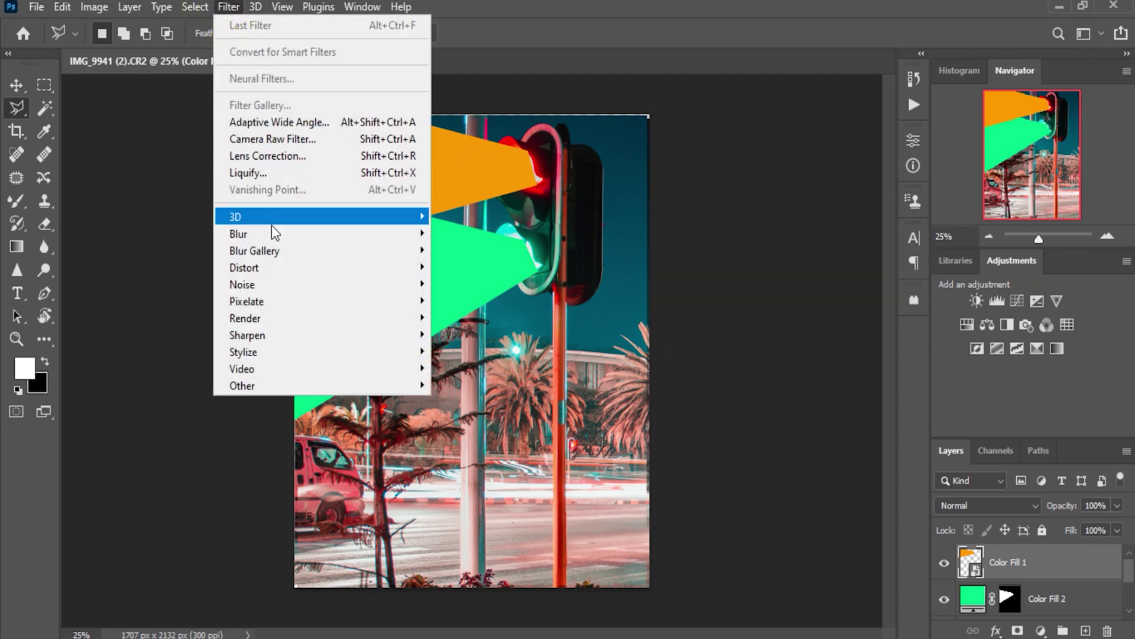
Apply a Gaussian Blur with a radius of 110.0 pixels to the orange beam layer.
mouse_move(288, 235)
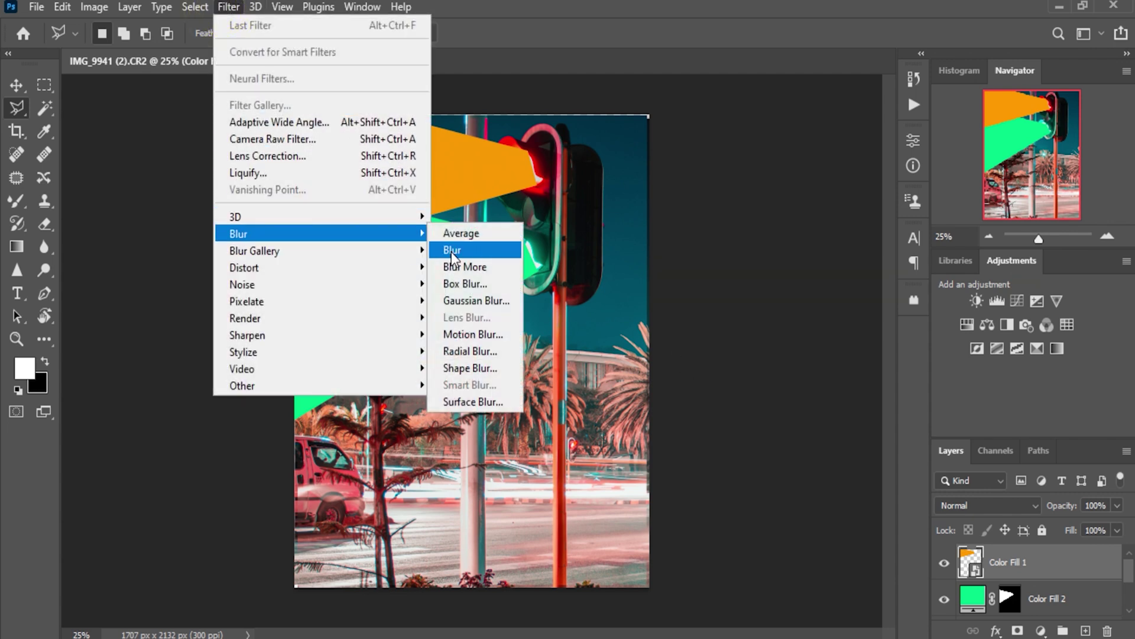
left_click(468, 301)
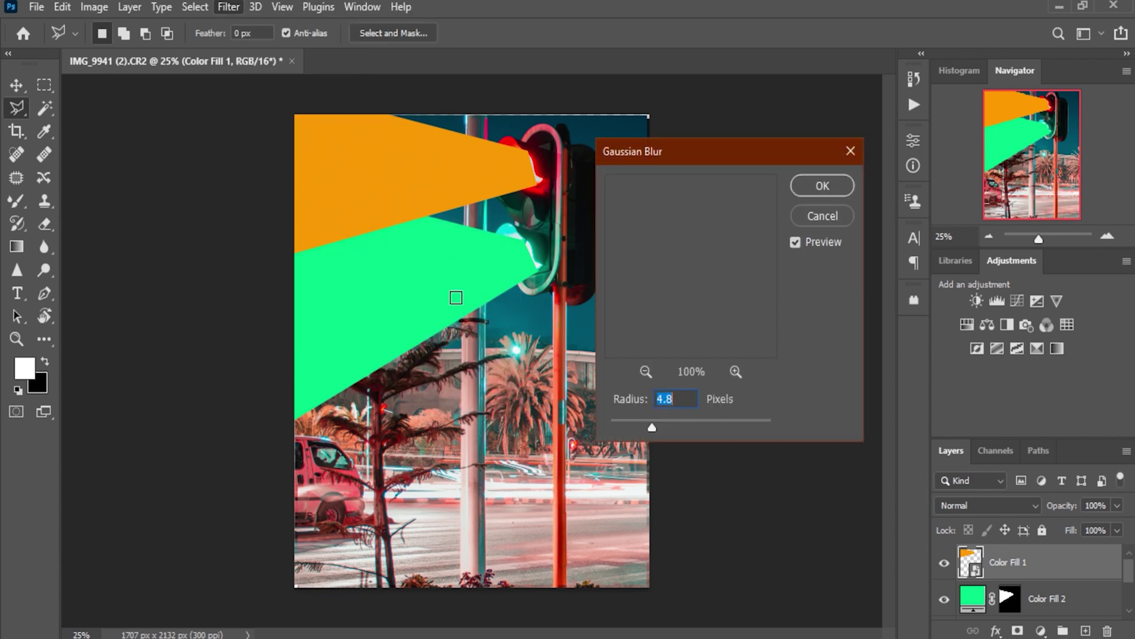
left_click_drag(753, 154, 894, 87)
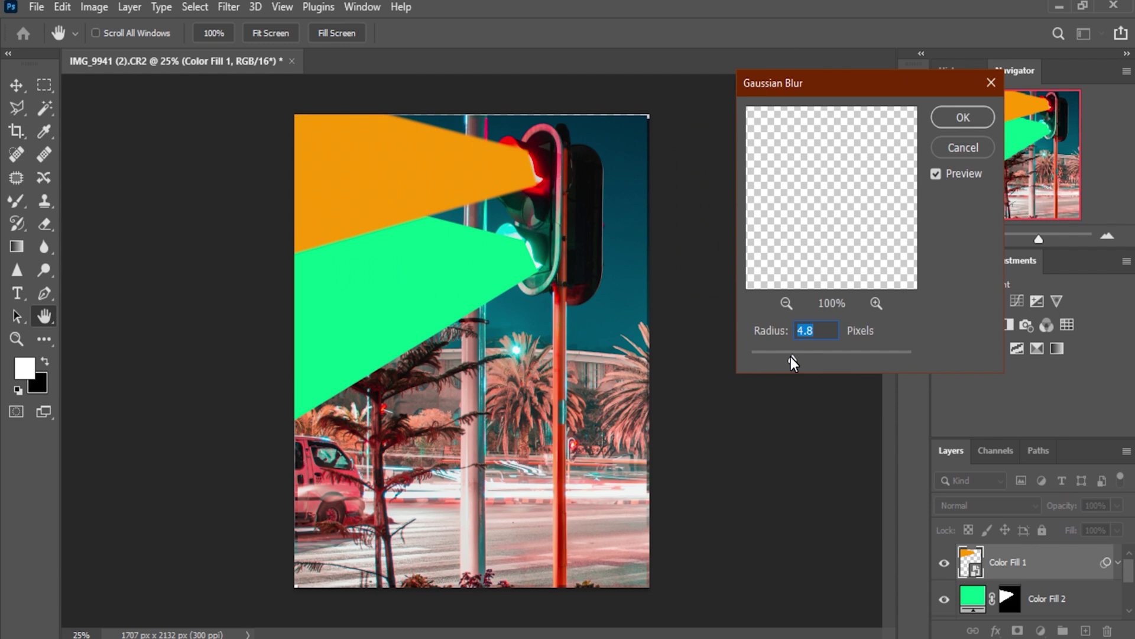
left_click_drag(792, 362, 851, 372)
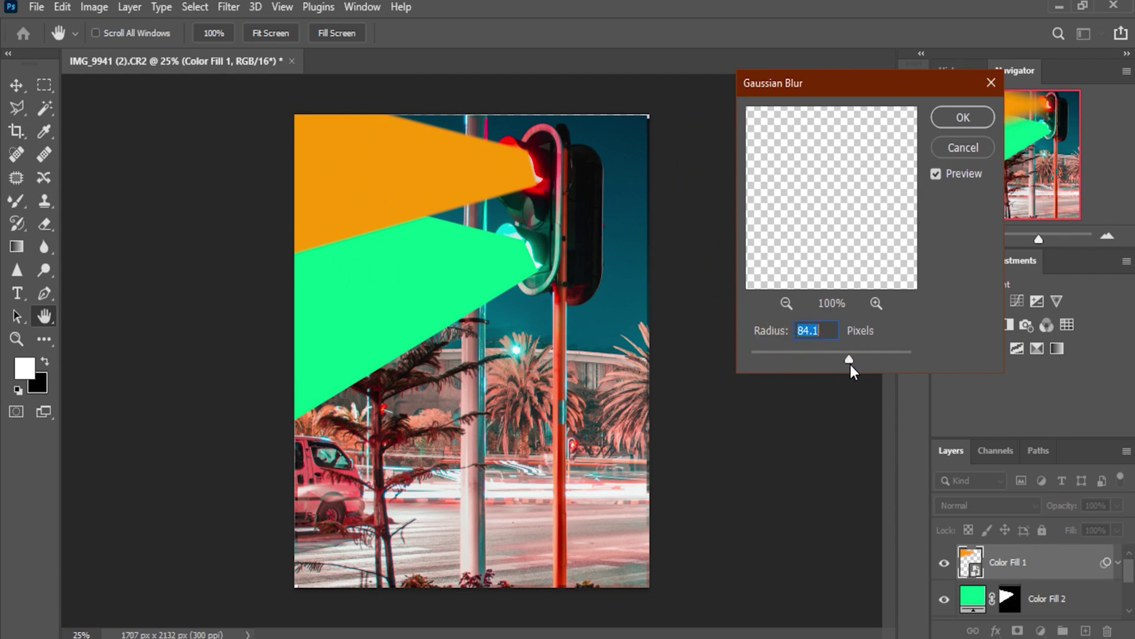
left_click_drag(851, 362, 908, 359)
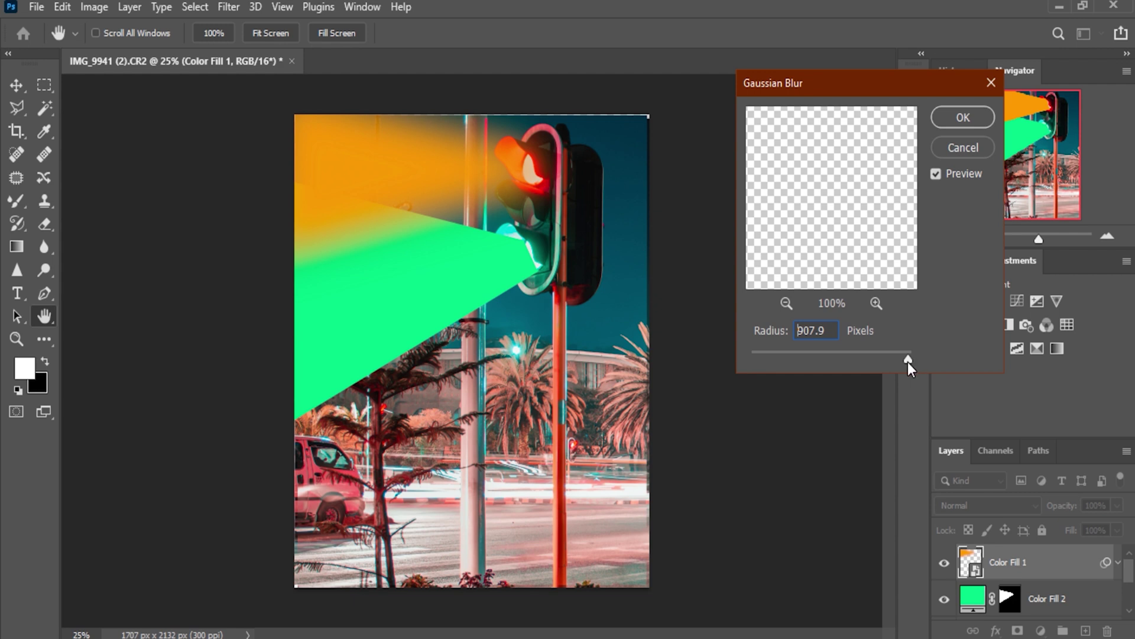
left_click_drag(908, 364, 858, 361)
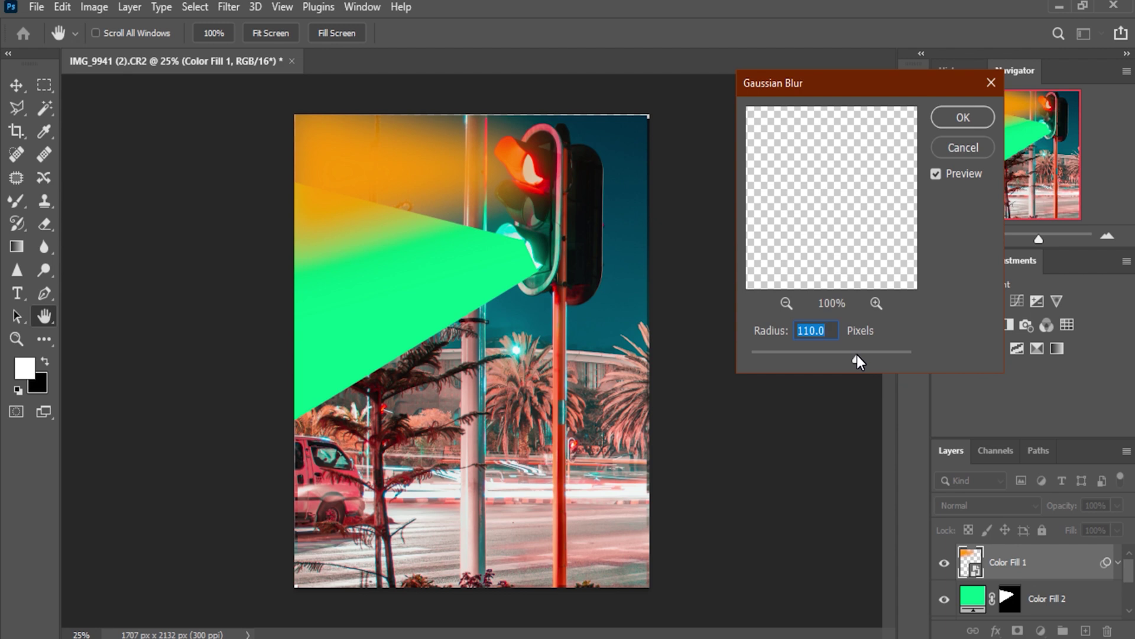
left_click(964, 132)
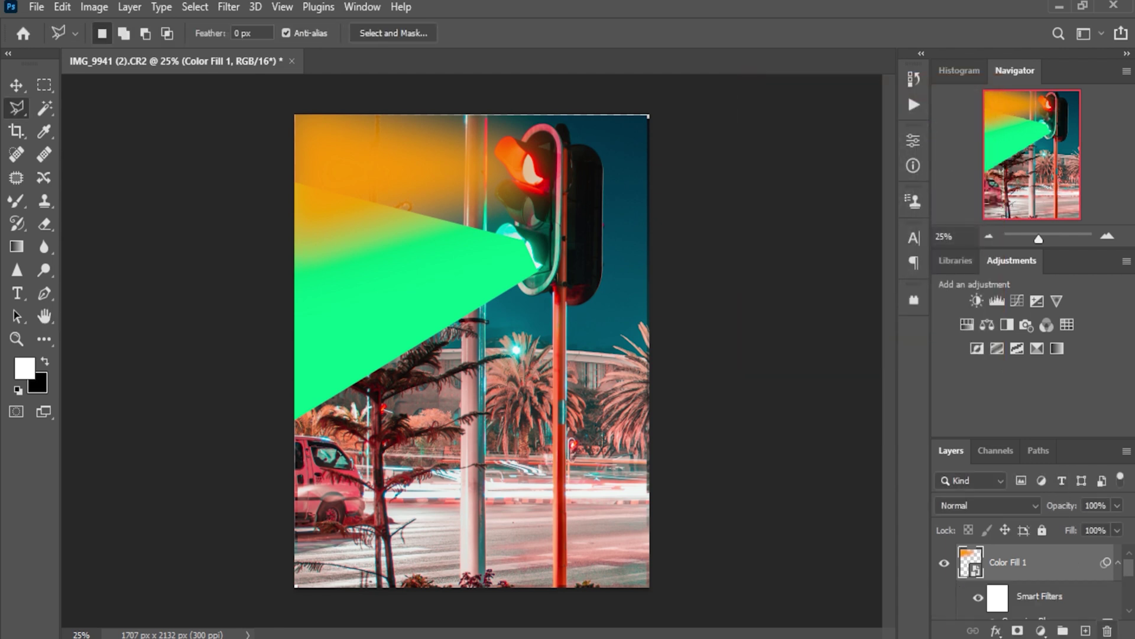
double_click(1103, 564)
double_click(1106, 566)
double_click(1106, 565)
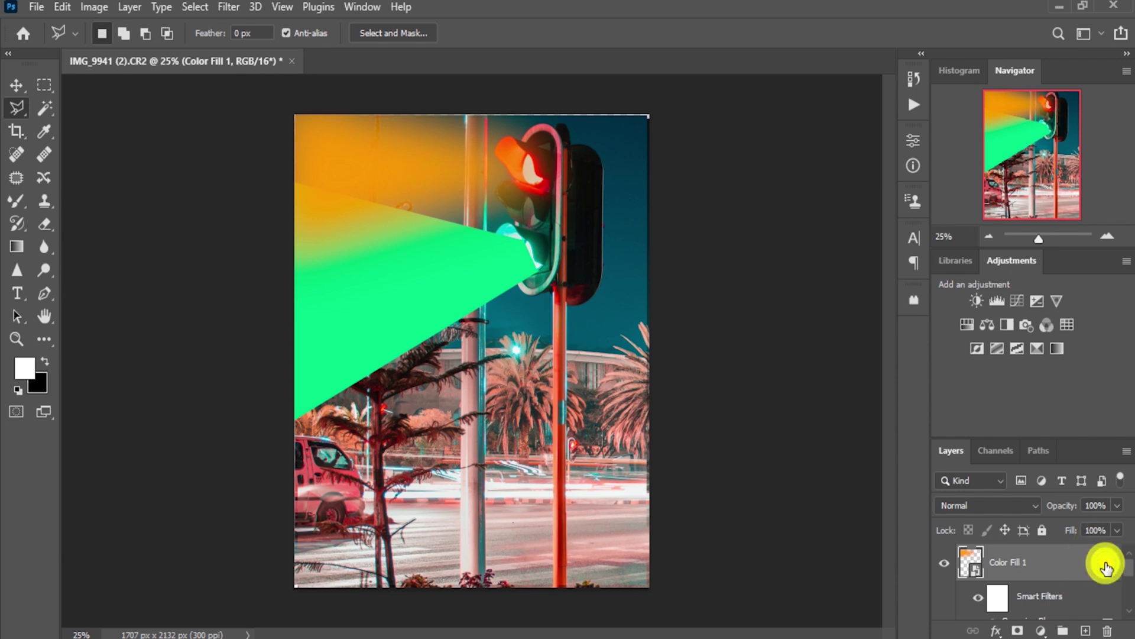
scroll(998, 577, "down", 4)
scroll(1005, 573, "up", 3)
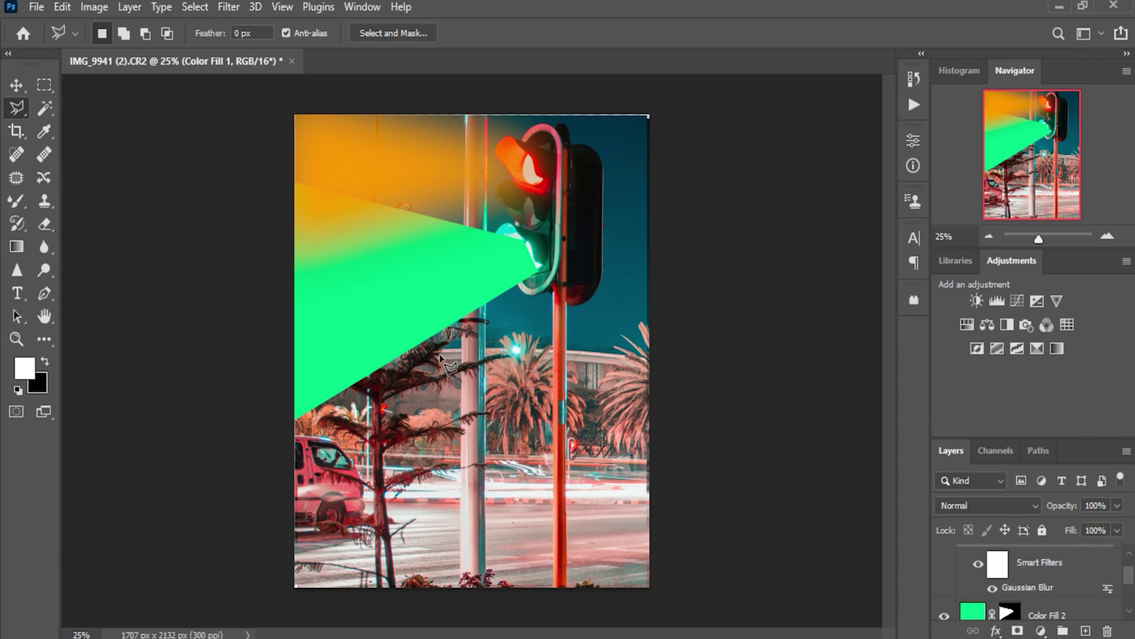
Convert the green beam's fill layer to a smart object and apply a Gaussian Blur with a radius of 138.8 pixels.
left_click(15, 83)
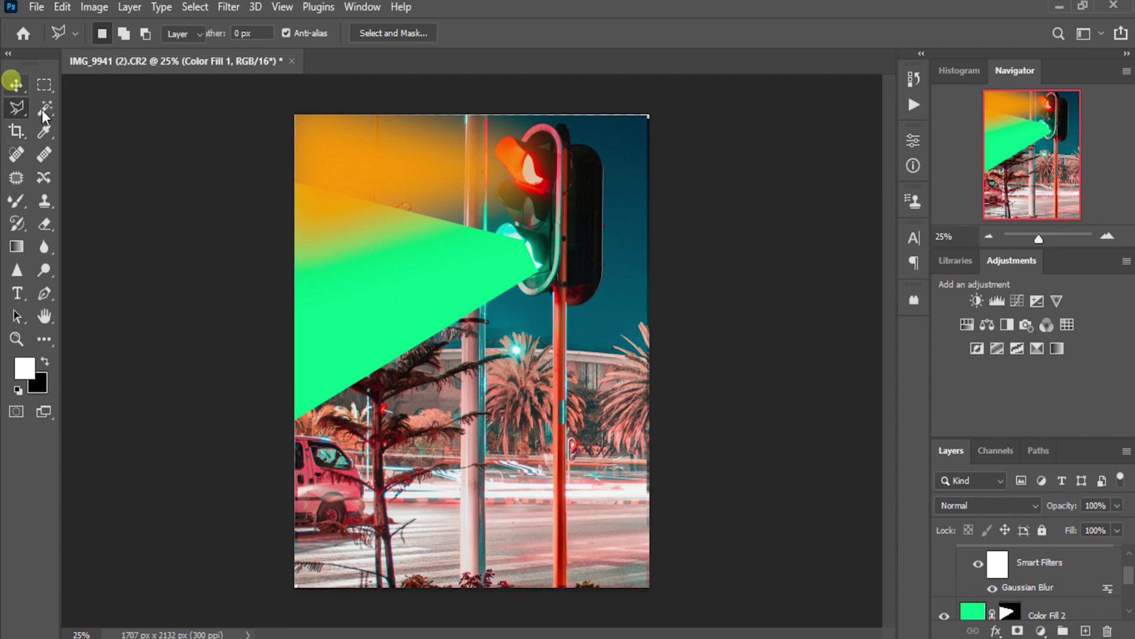
left_click(319, 390)
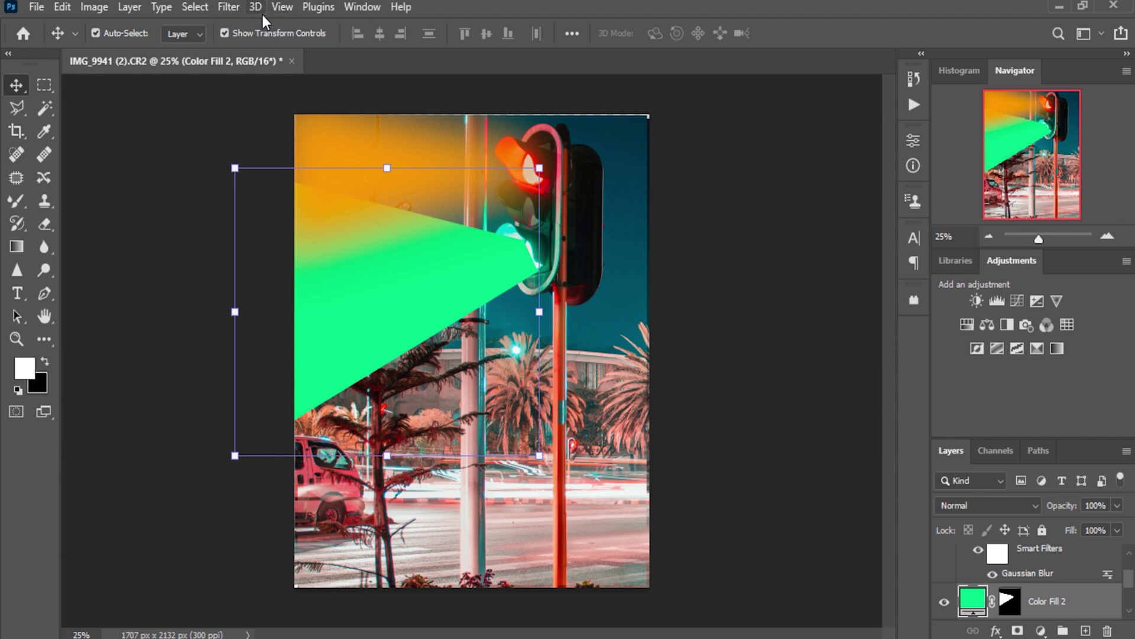
left_click(228, 6)
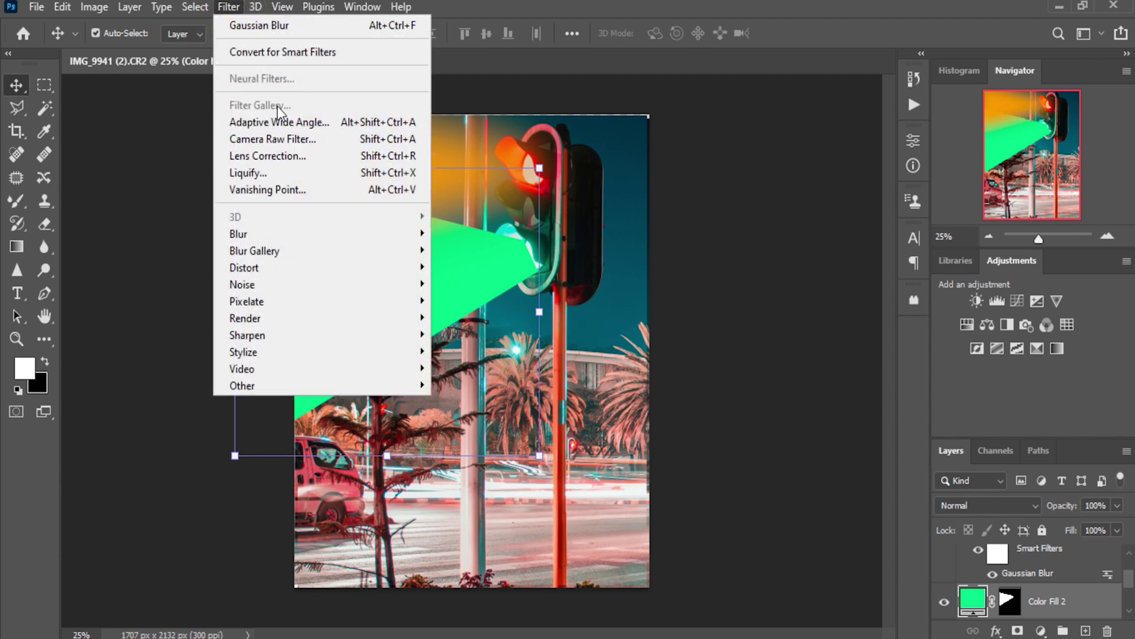
mouse_move(286, 239)
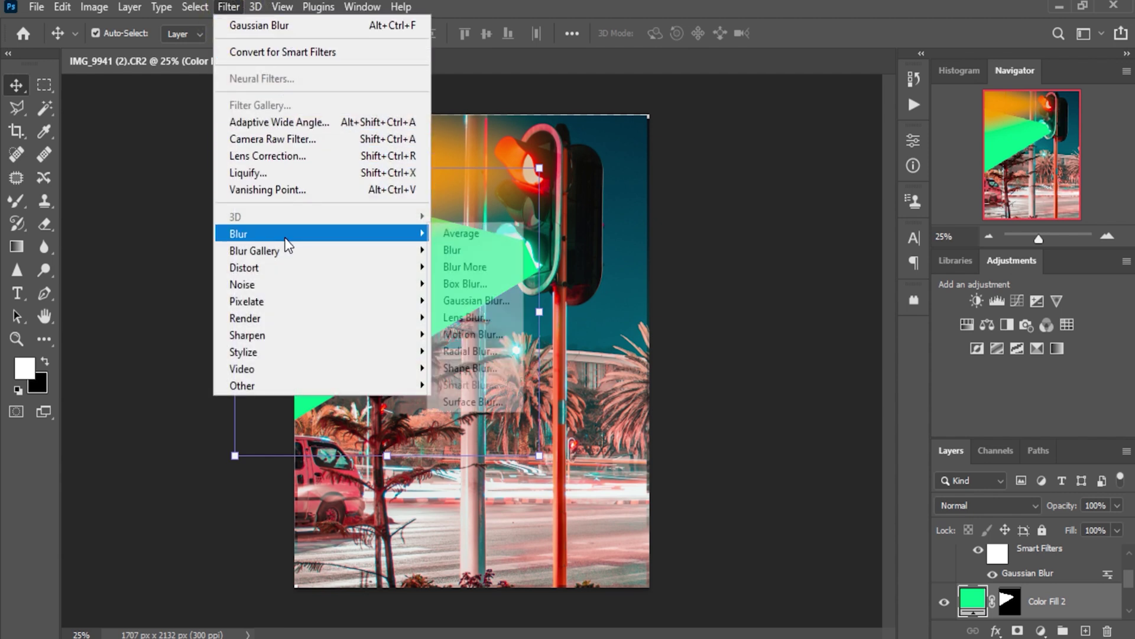
left_click(484, 300)
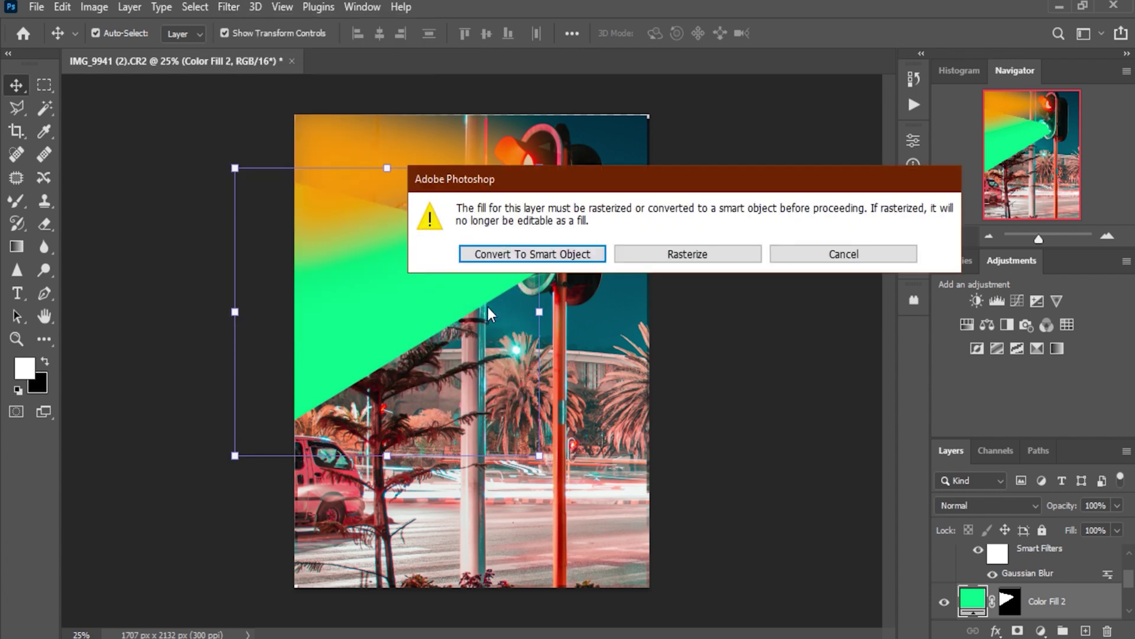
left_click(586, 254)
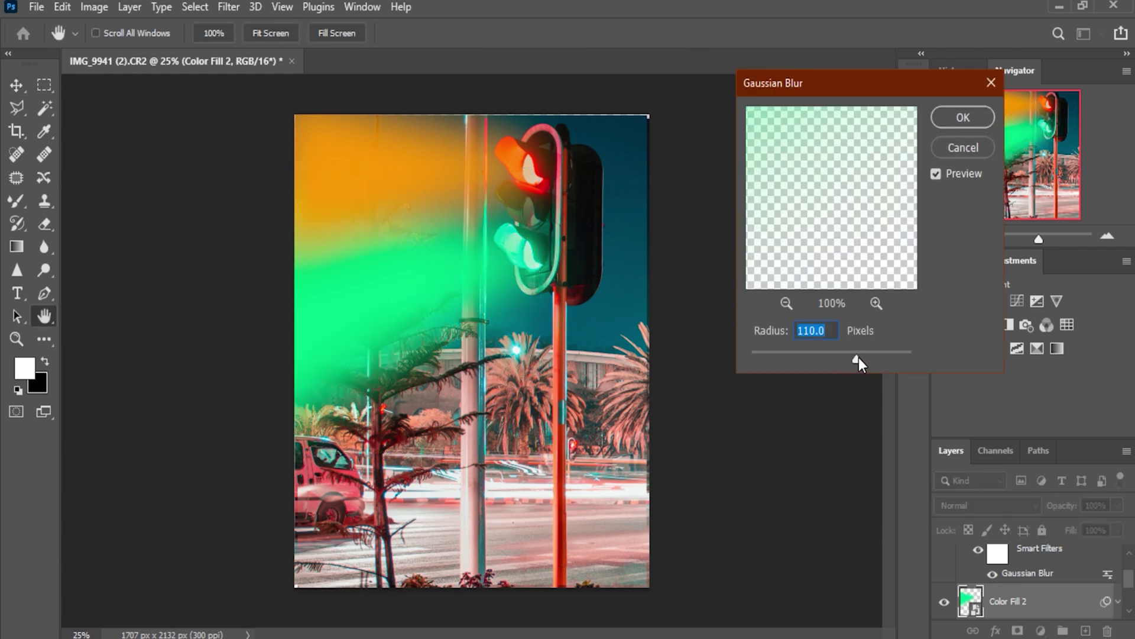
mouse_move(859, 363)
left_mouse_down()
mouse_move(816, 360)
mouse_move(893, 358)
mouse_move(793, 356)
mouse_move(865, 360)
left_mouse_up()
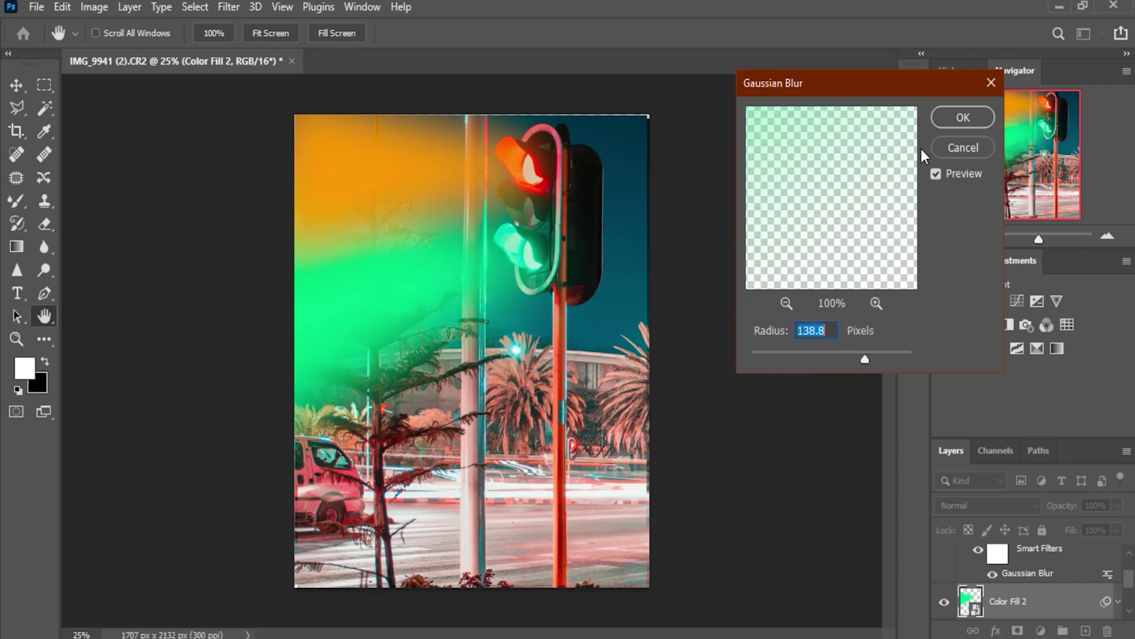
left_click(954, 123)
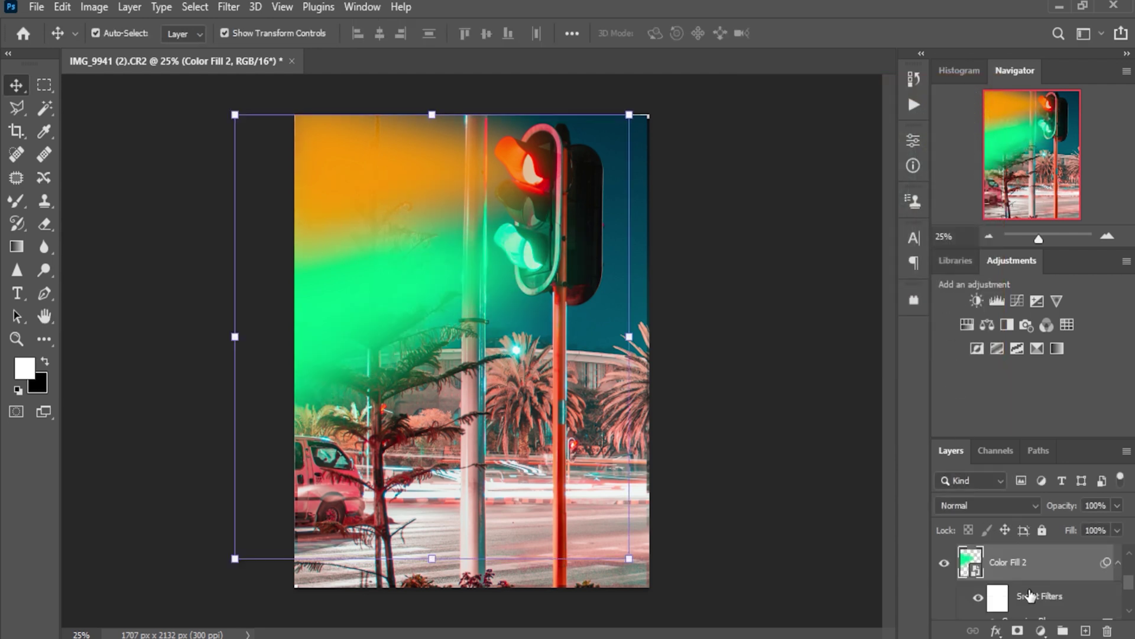
Set the blend mode of the green and orange beam layers to Lighten, and save the composite.
left_click(1004, 506)
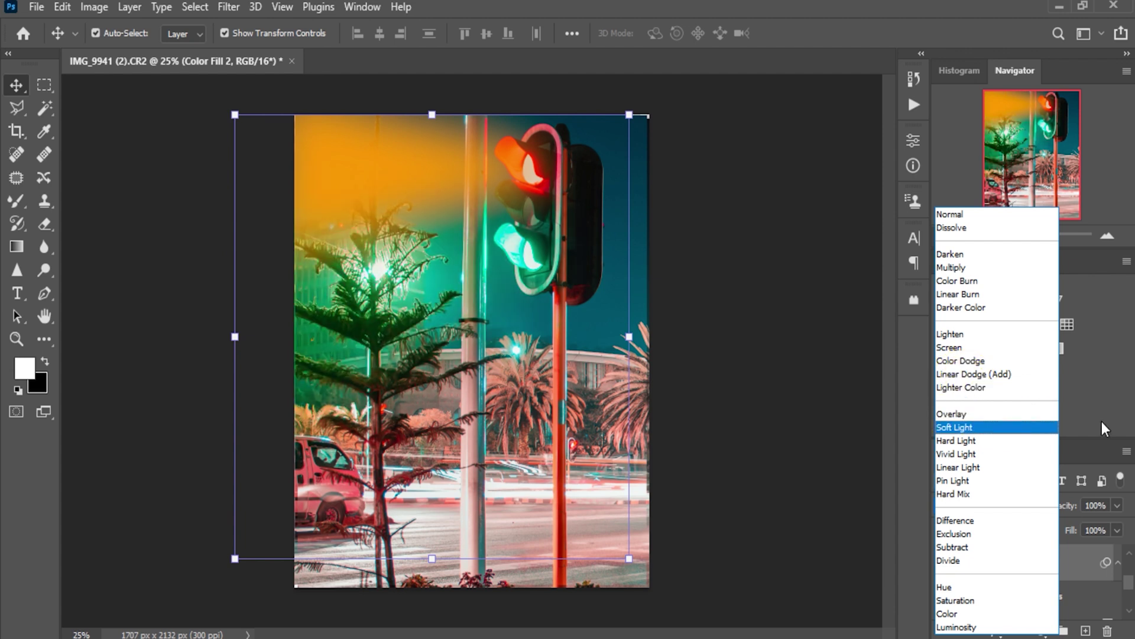
left_click(995, 335)
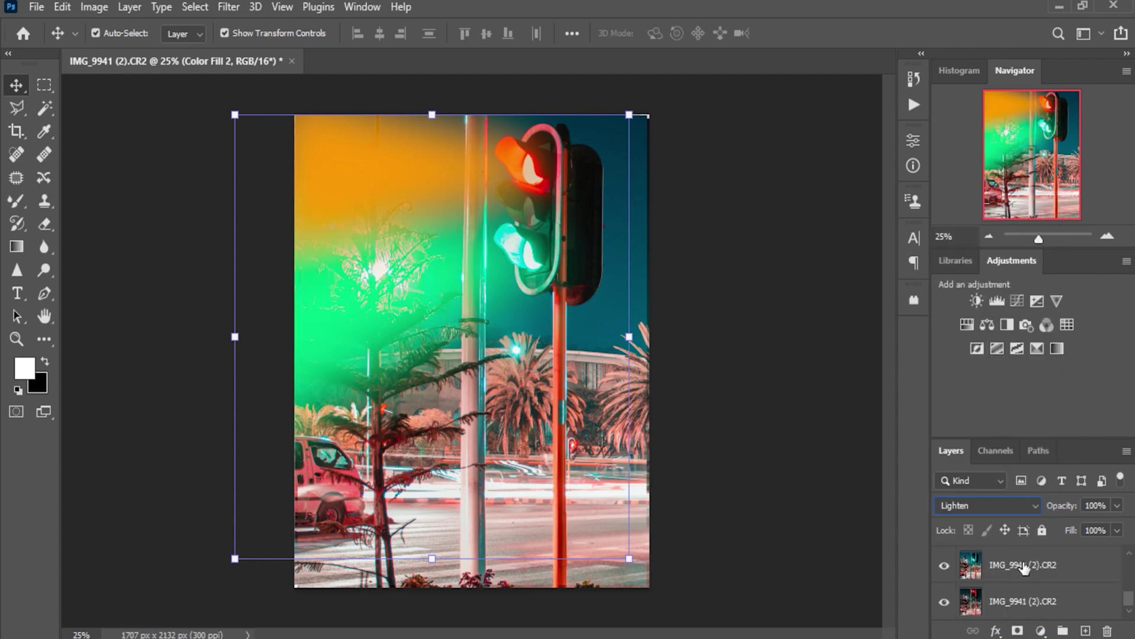
scroll(1023, 566, "up", 2)
scroll(1021, 576, "down", 2)
scroll(1018, 574, "up", 2)
left_click(1006, 563)
left_click(967, 506)
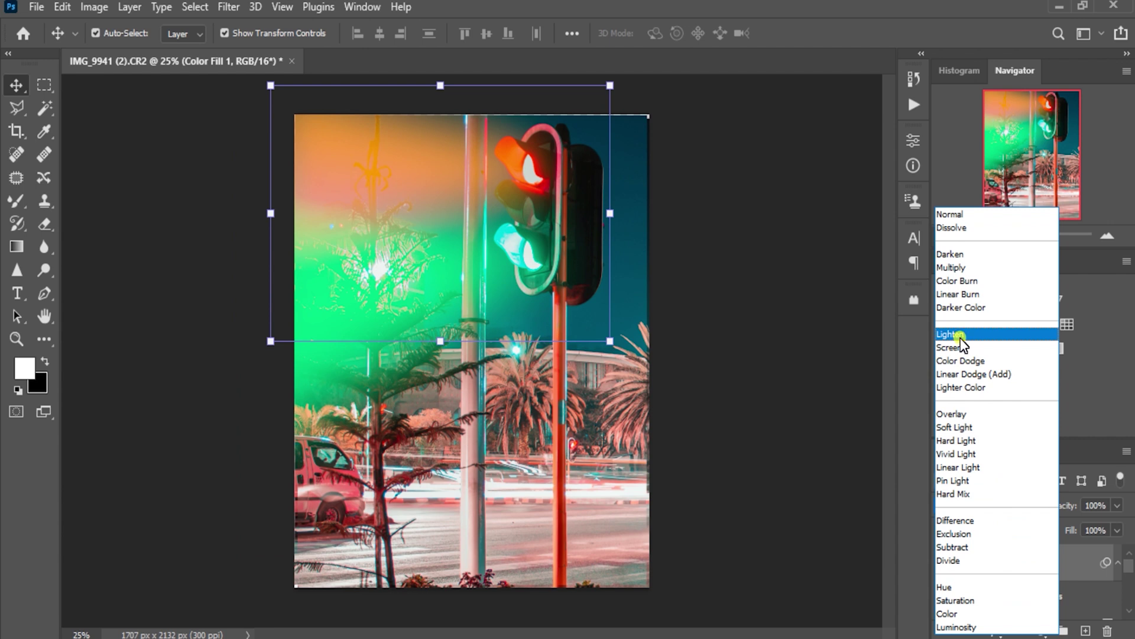
left_click(959, 335)
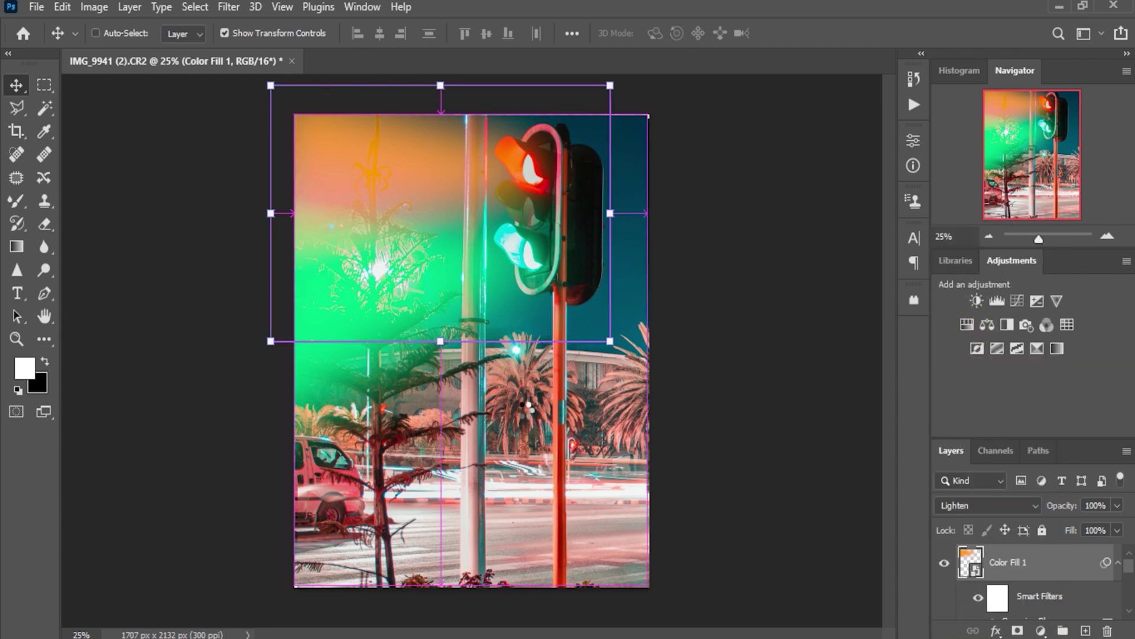
key("ctrl+s")
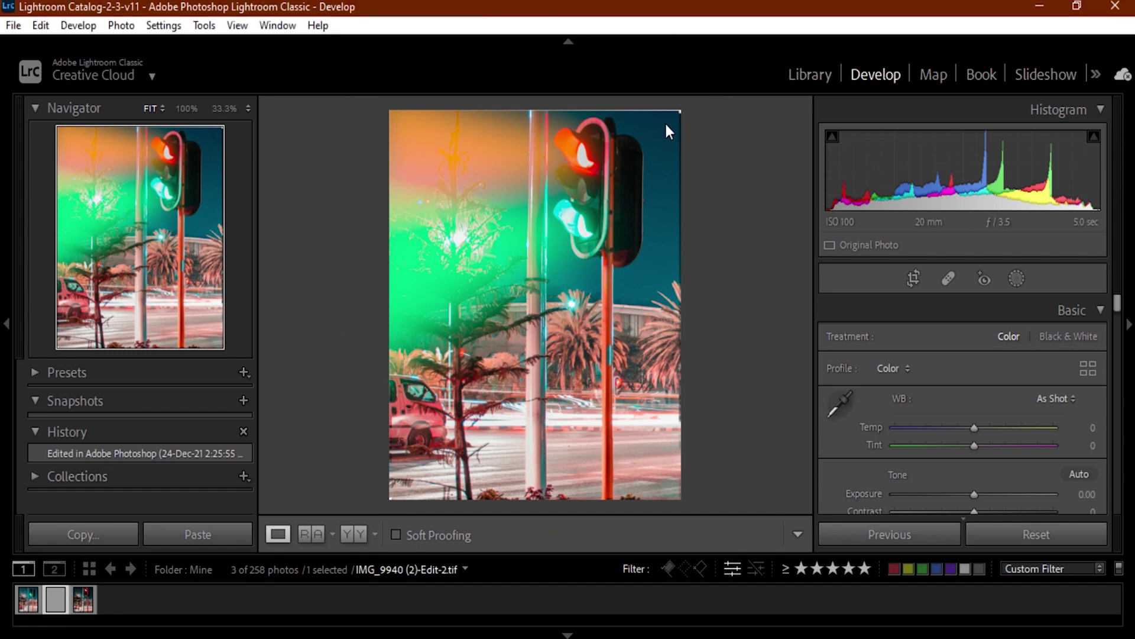
scroll(1026, 377, "down", 2)
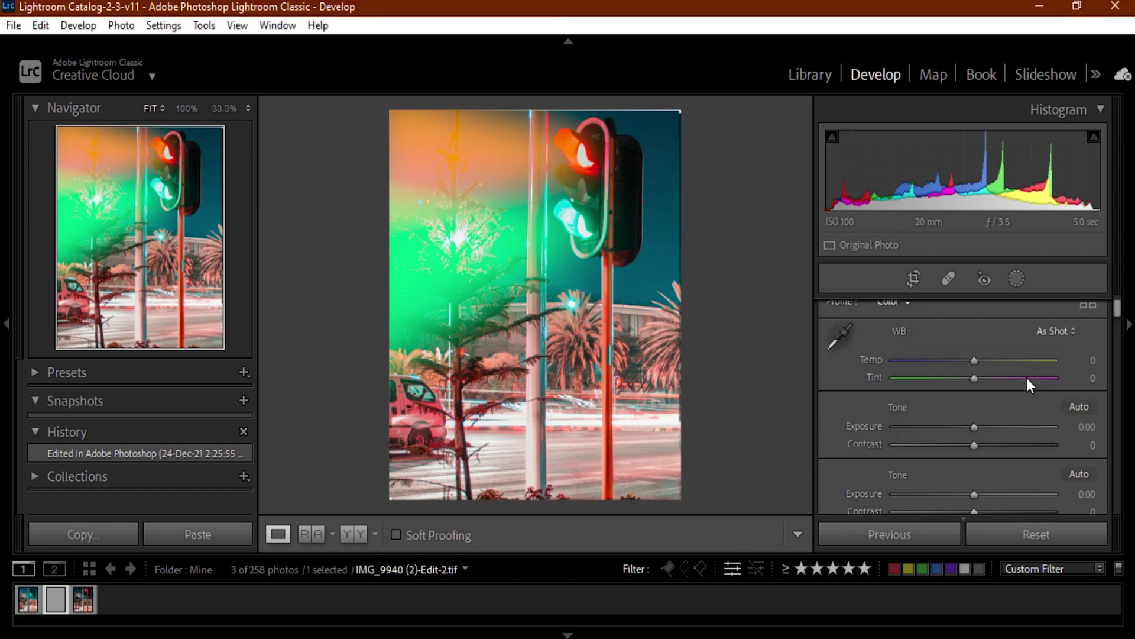
left_click_drag(970, 432, 960, 432)
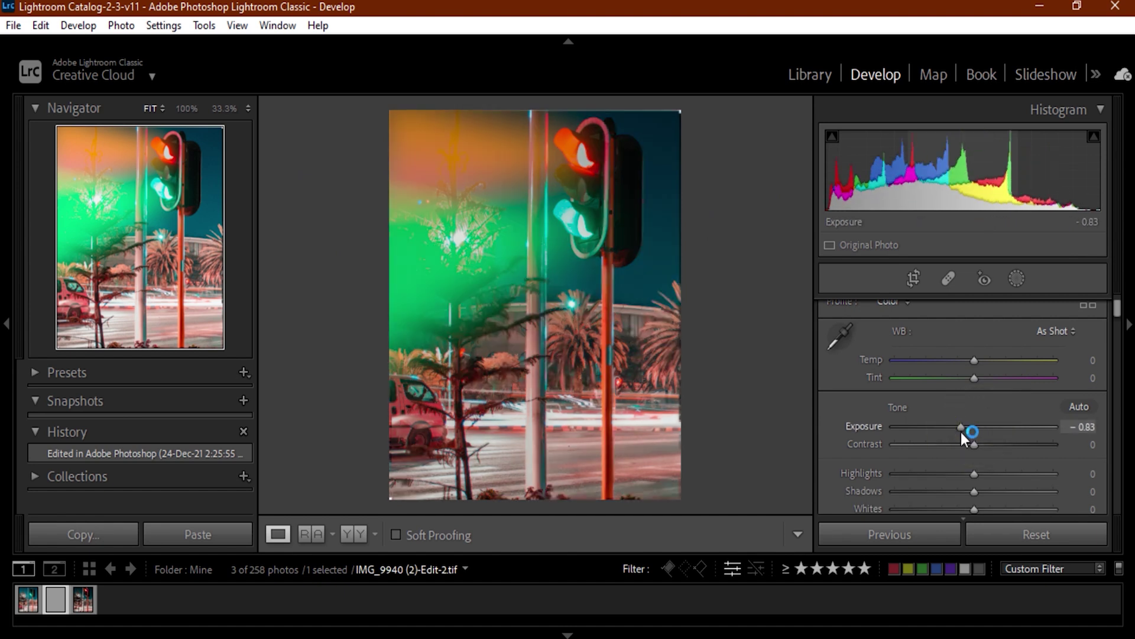
left_click(979, 433)
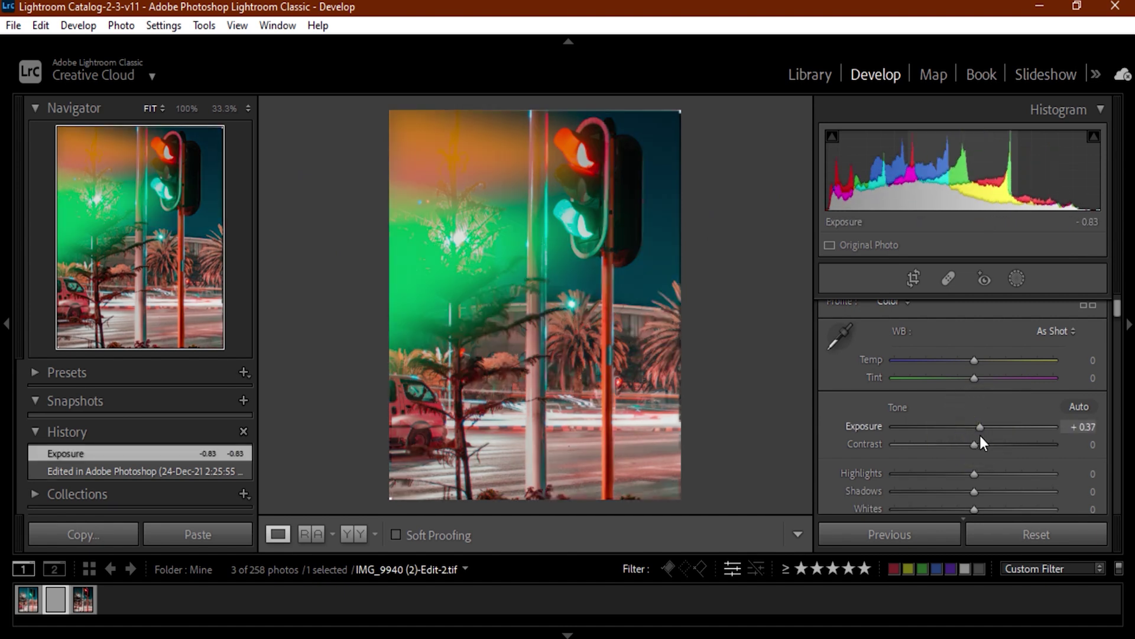
double_click(864, 426)
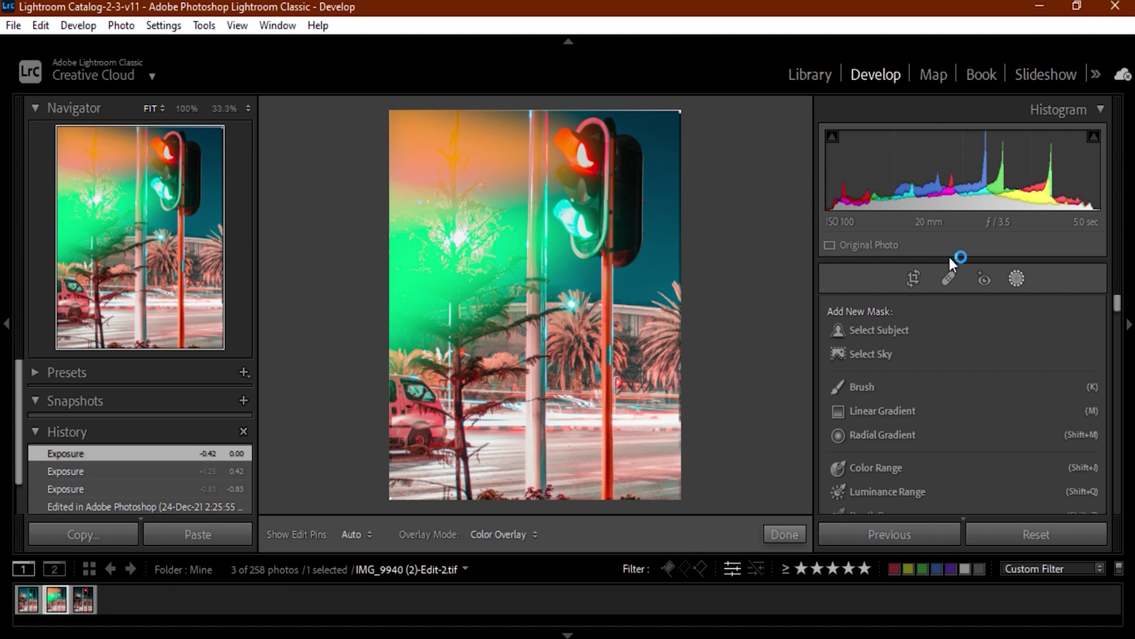
Add a radial gradient mask around the traffic light, extend it to enclose both lamps, and invert it to cover the surroundings.
left_click(893, 440)
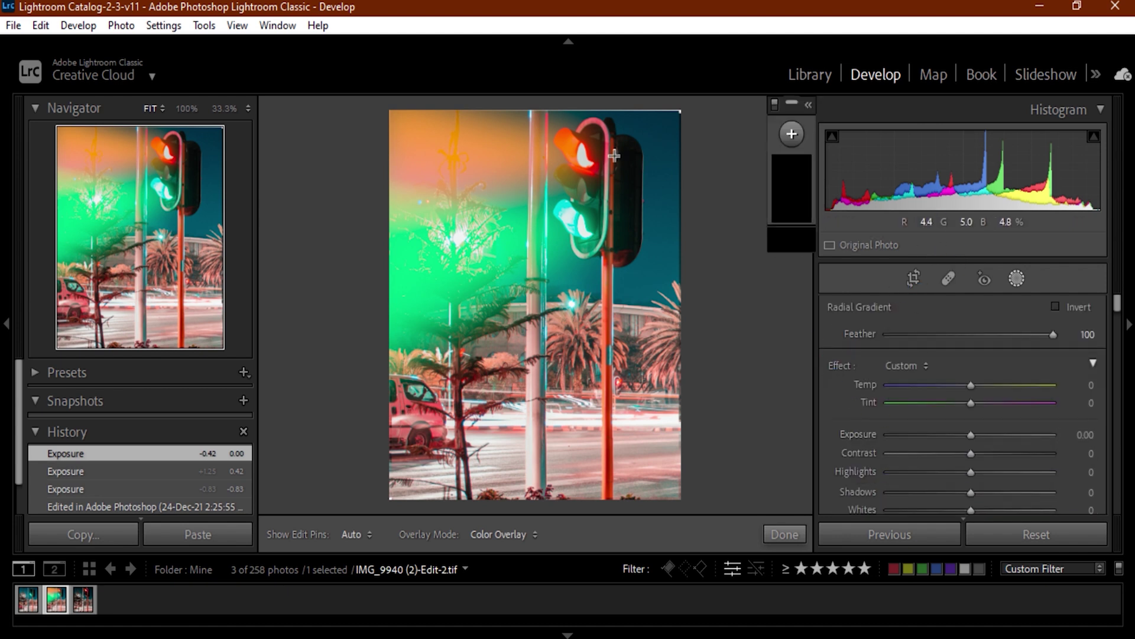
left_click(593, 131)
left_click_drag(576, 195, 634, 257)
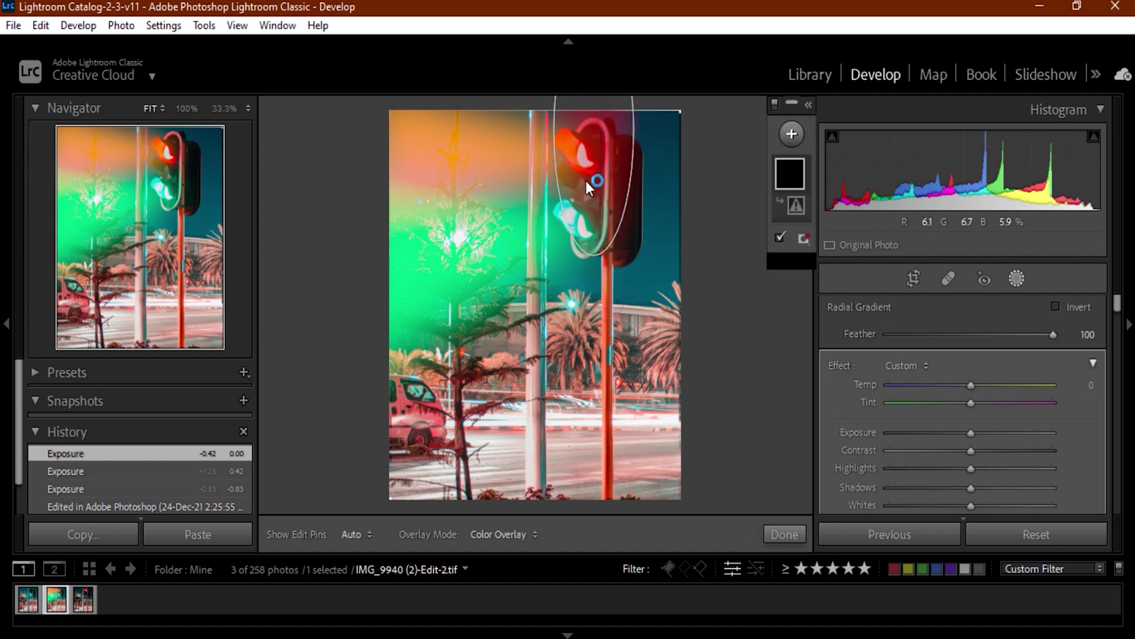
left_click_drag(591, 232, 597, 299)
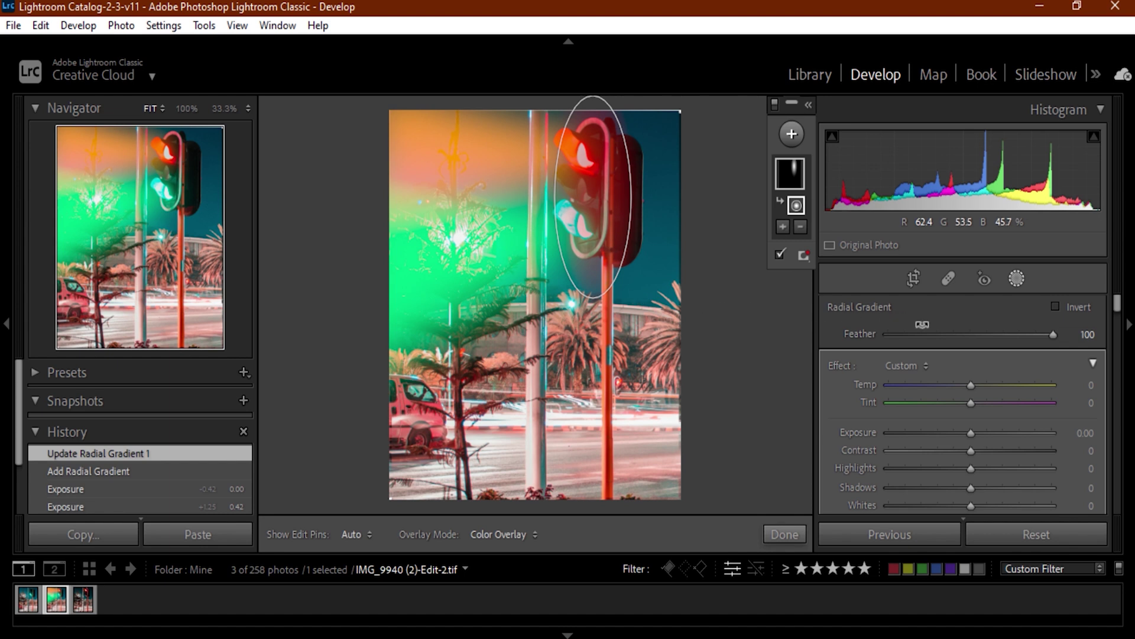
left_click(1057, 307)
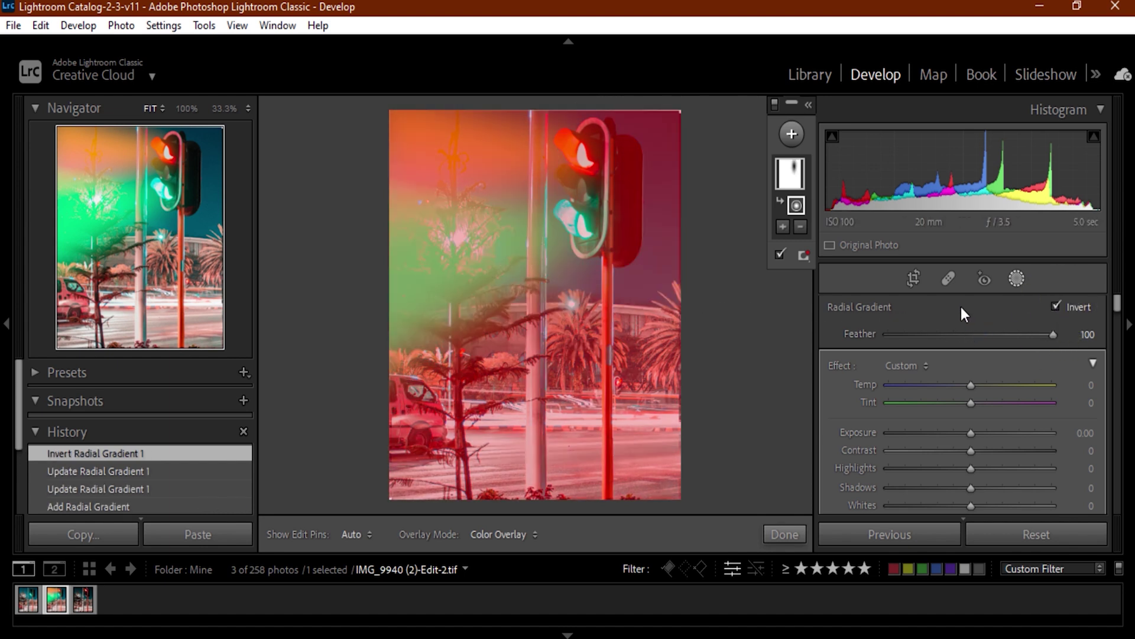
Subtract the orange and green beam areas and the glowing tree from the inverted radial mask with a brush.
left_click(797, 223)
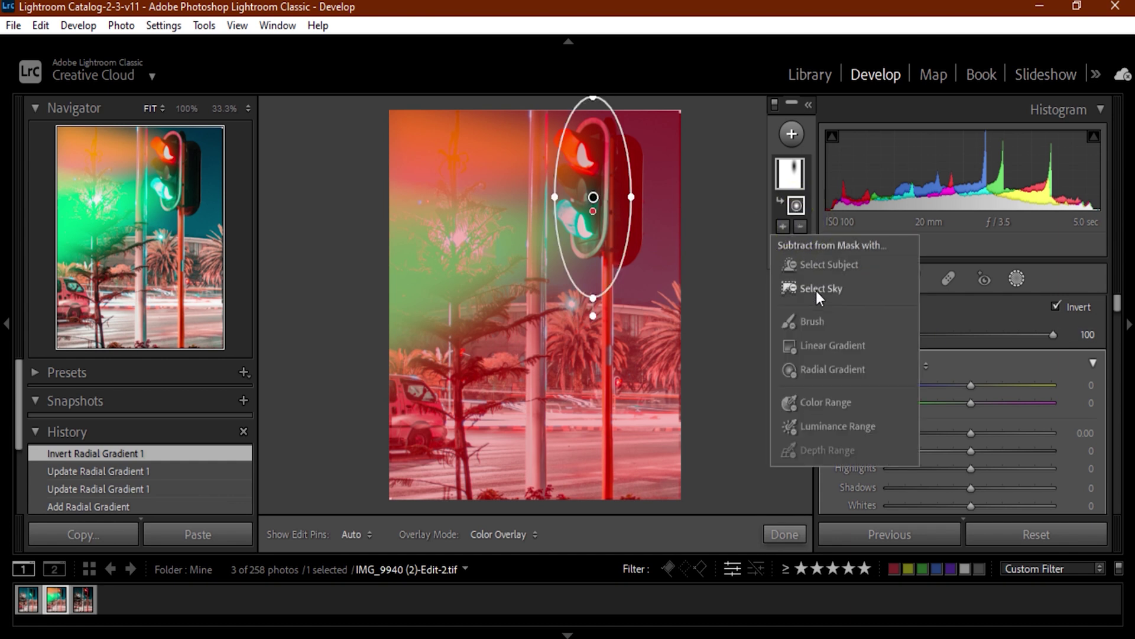
left_click(816, 321)
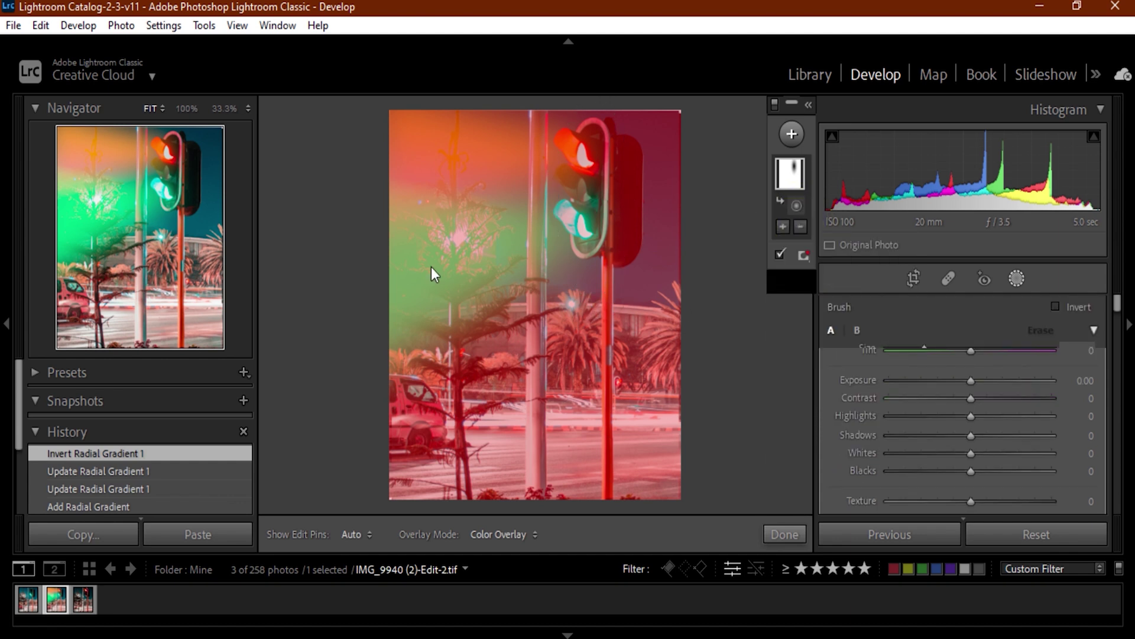
mouse_move(481, 218)
left_mouse_down()
mouse_move(449, 248)
mouse_move(427, 300)
left_mouse_up()
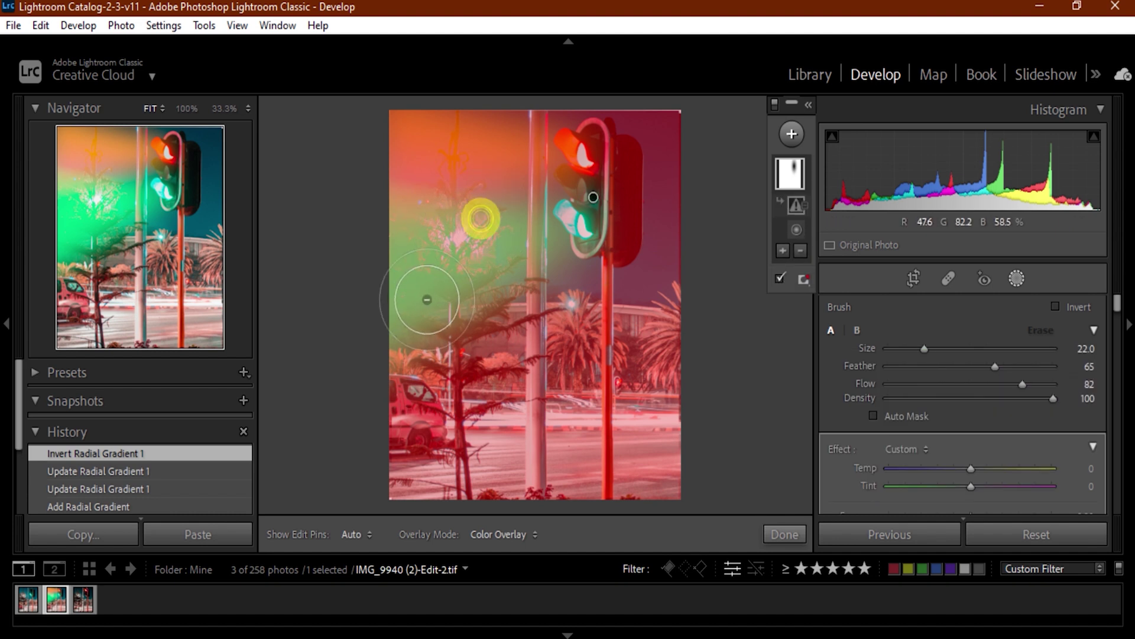
key("h")
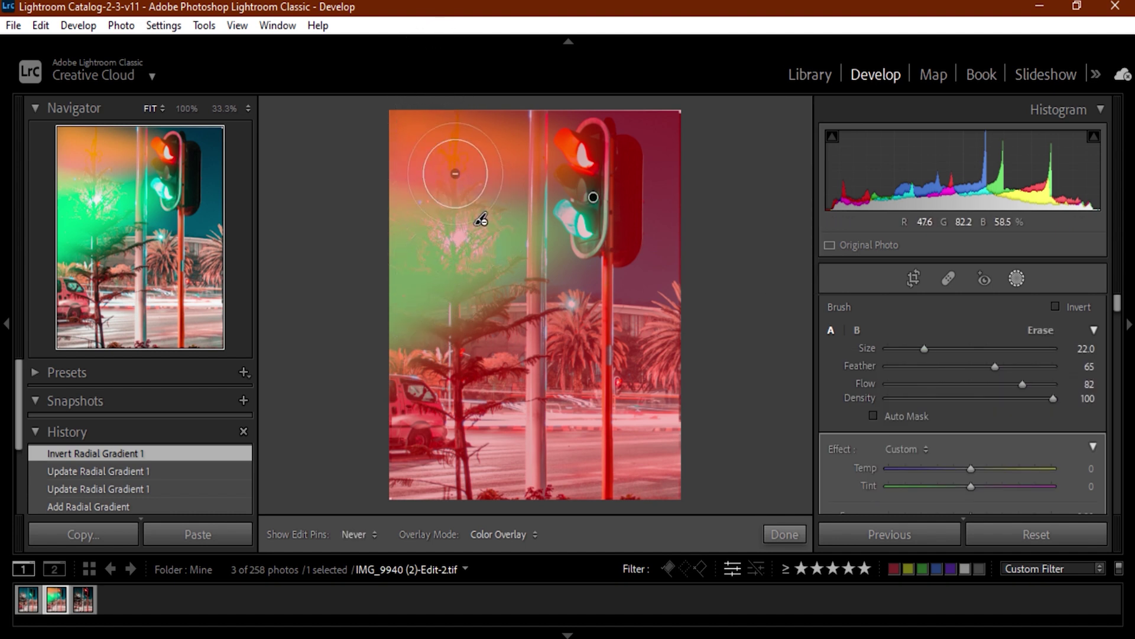
key("h")
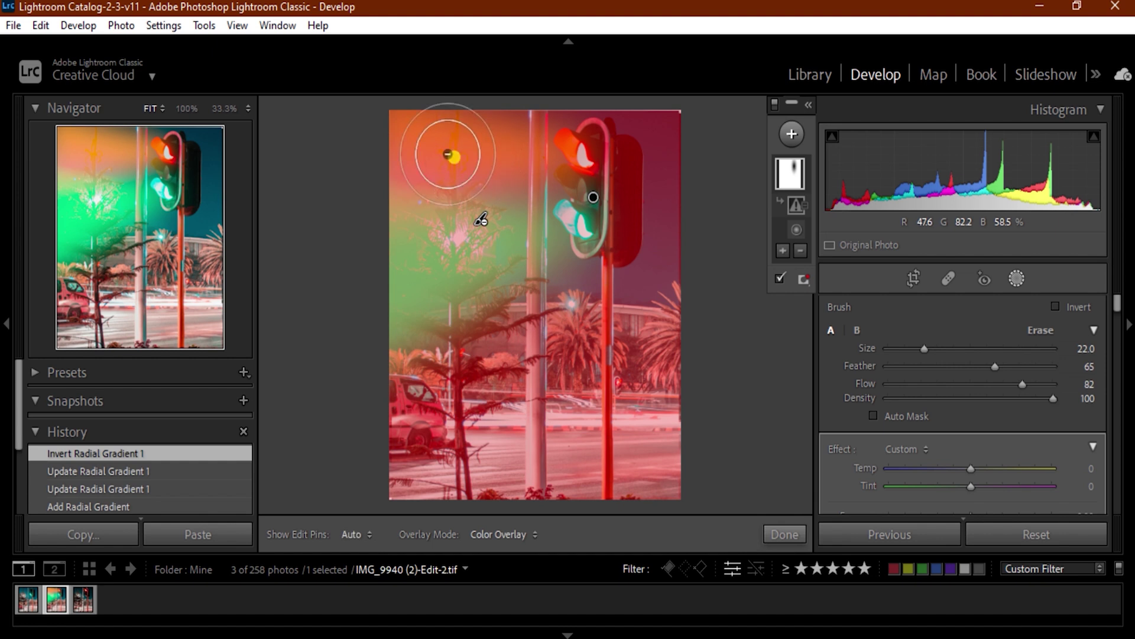
left_click_drag(452, 159, 443, 160)
key("h")
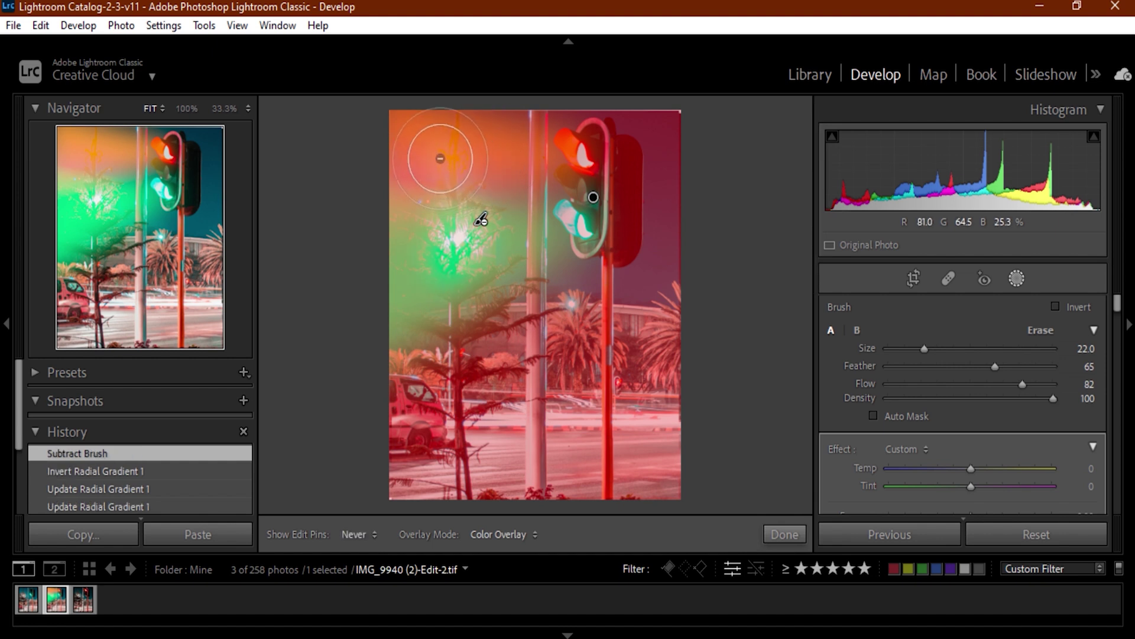
key("h")
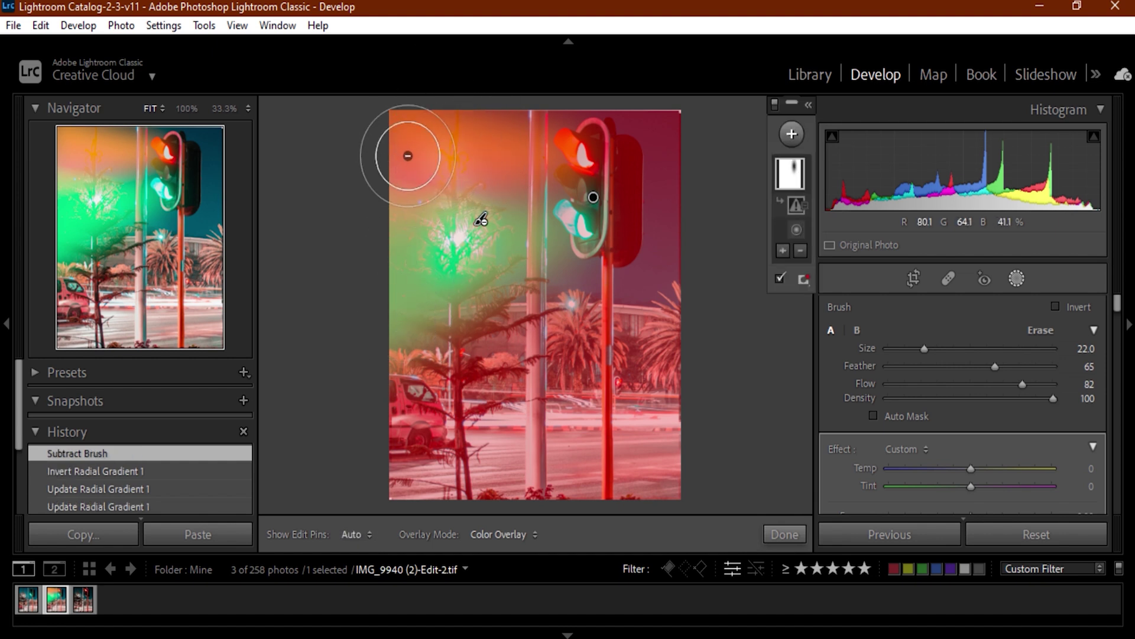
key("h")
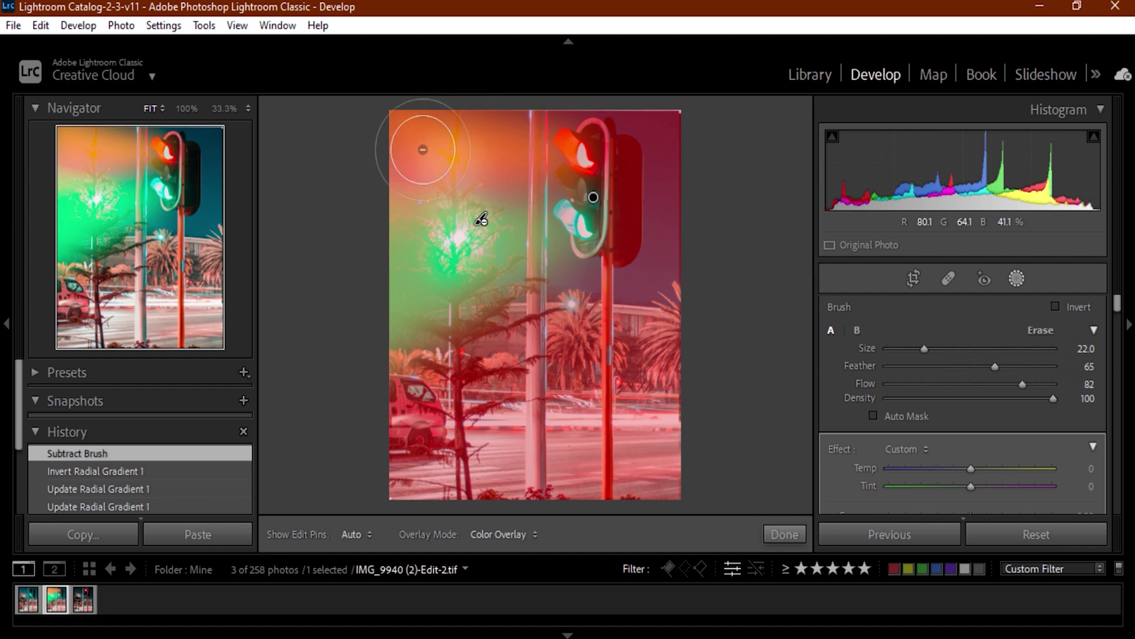
left_click(423, 150)
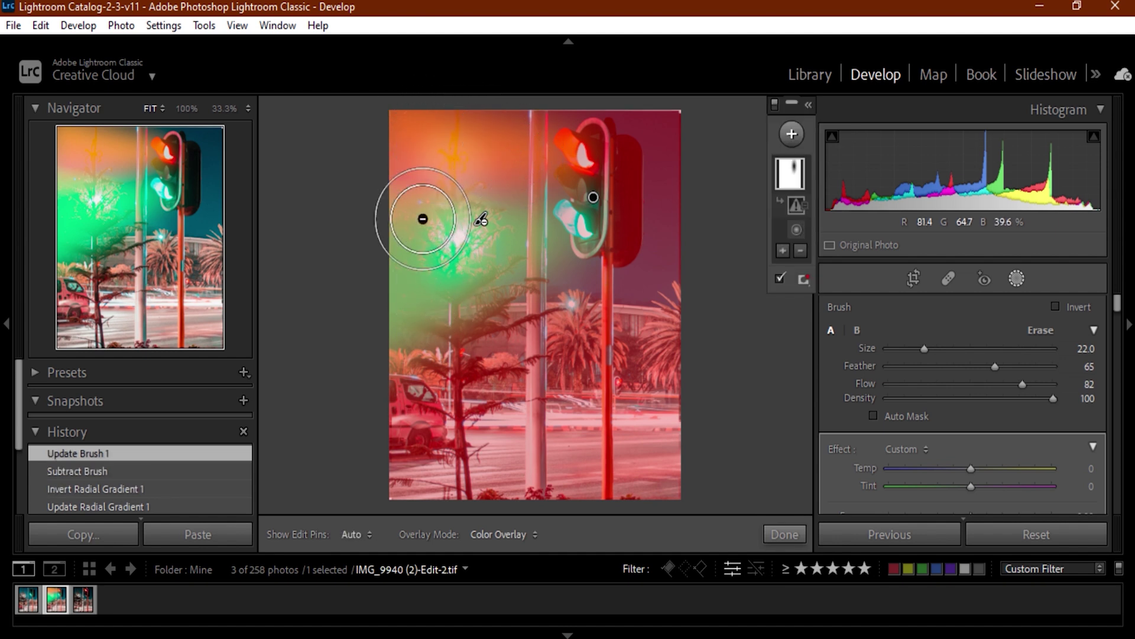
key("h")
key("h")
mouse_move(476, 213)
left_mouse_down()
mouse_move(521, 198)
mouse_move(456, 190)
mouse_move(370, 201)
mouse_move(485, 183)
left_mouse_up()
key("h")
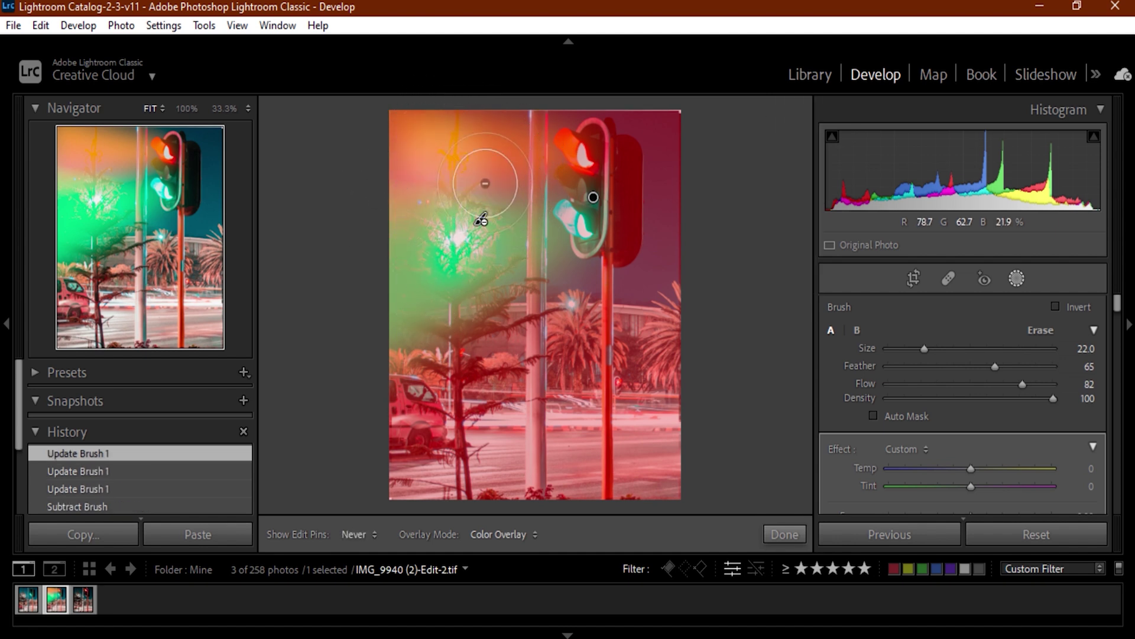
key("h")
key("h")
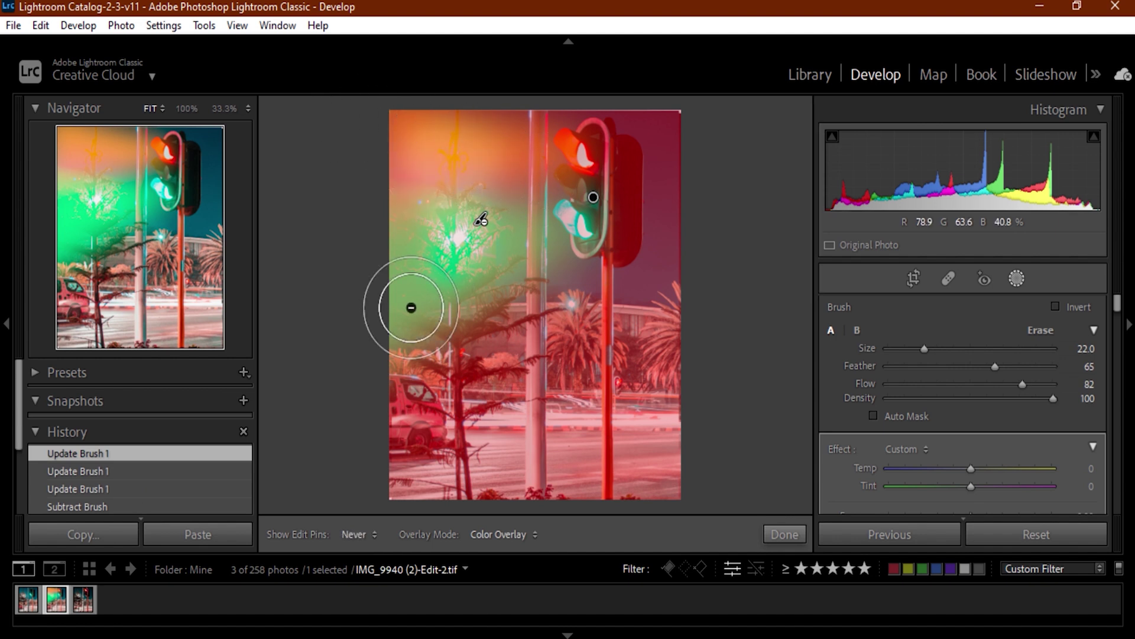
key("h")
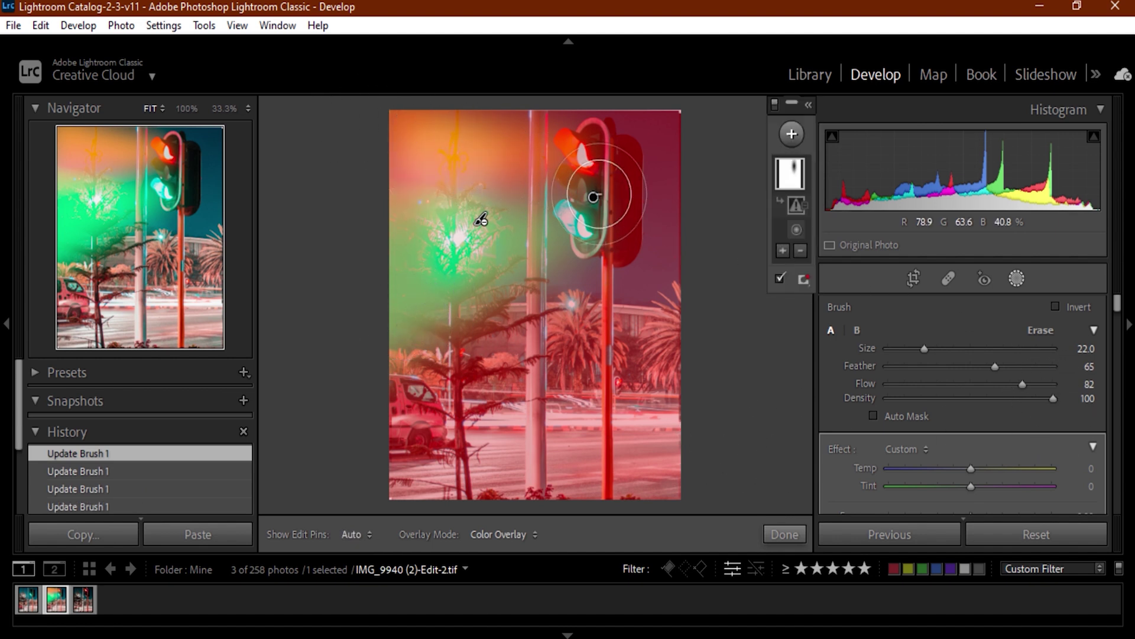
Darken the surroundings by setting the inverted radial gradient's exposure to -1.36.
left_click(593, 197)
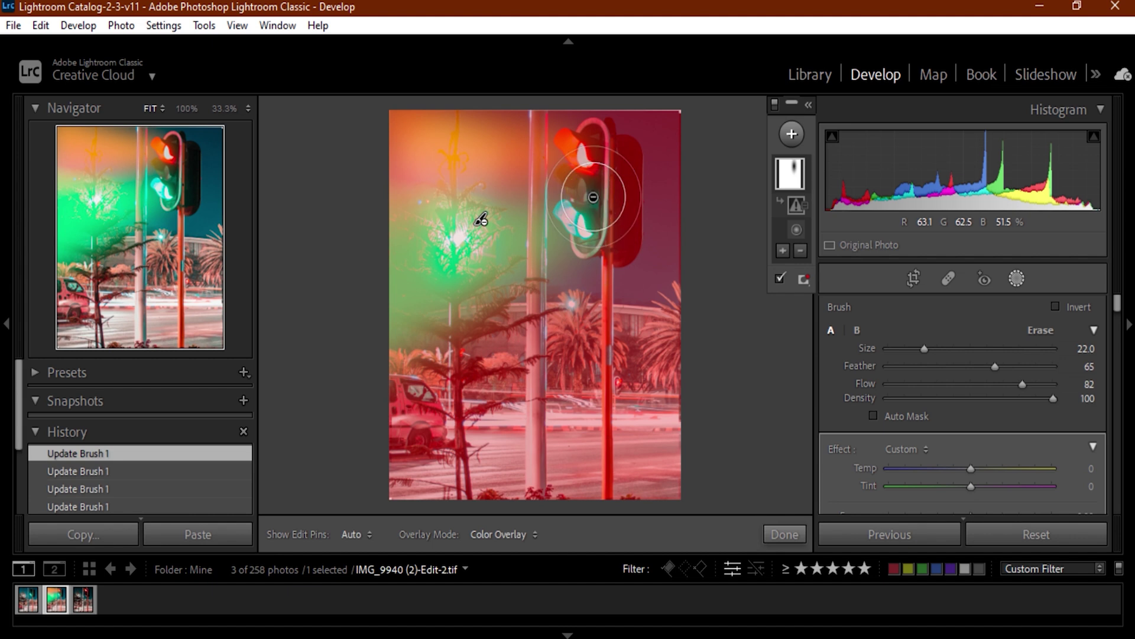
left_click(593, 197)
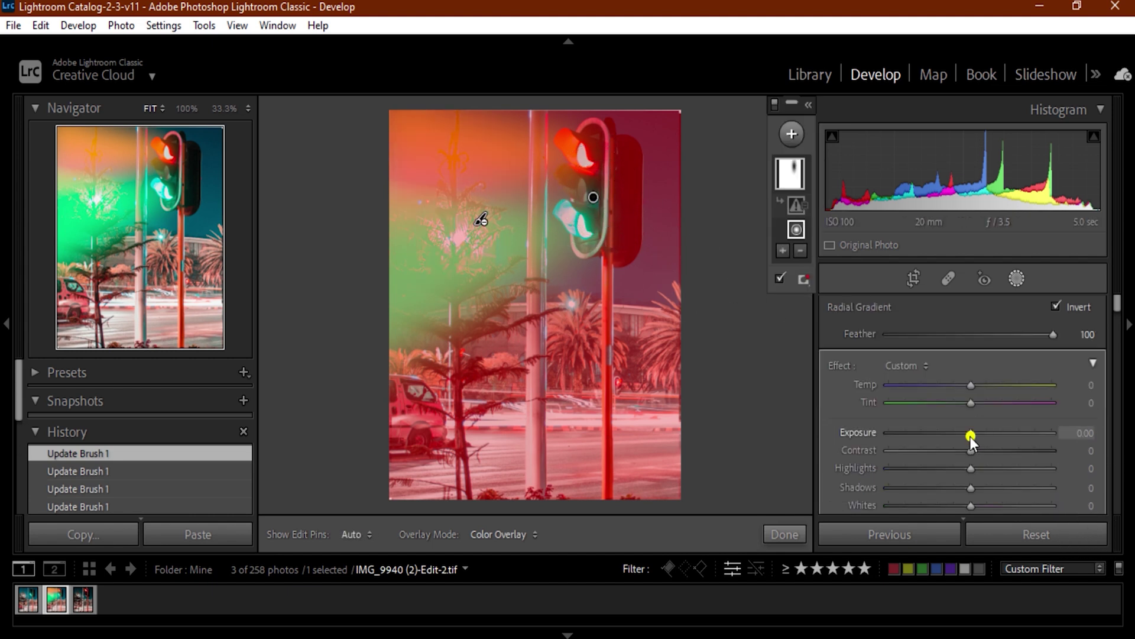
left_click_drag(970, 436, 932, 435)
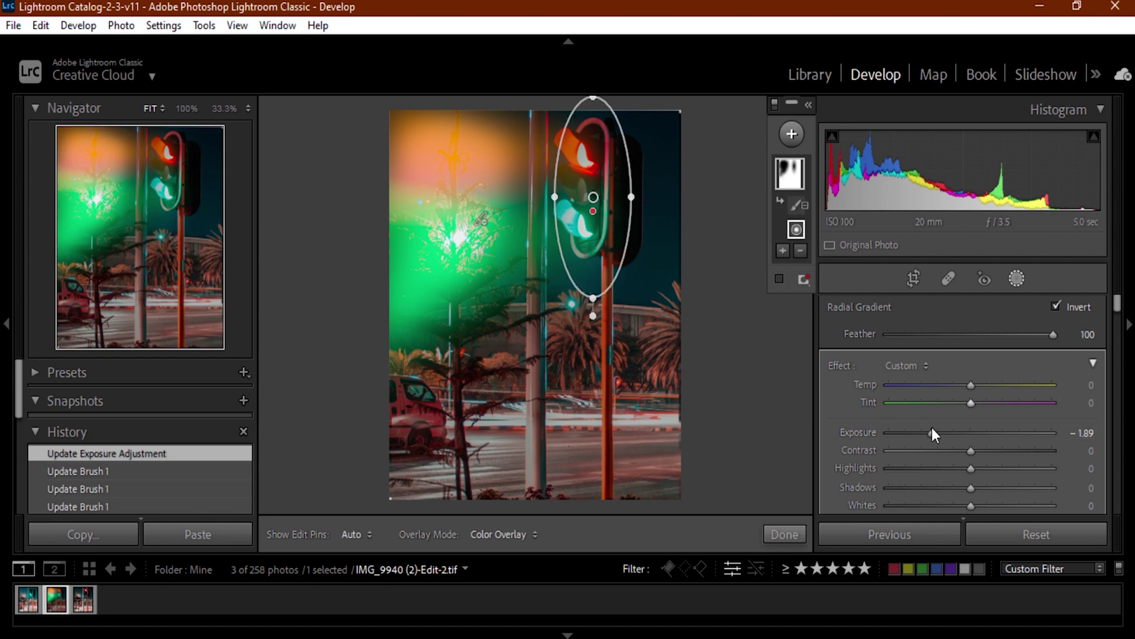
left_click_drag(932, 430, 945, 435)
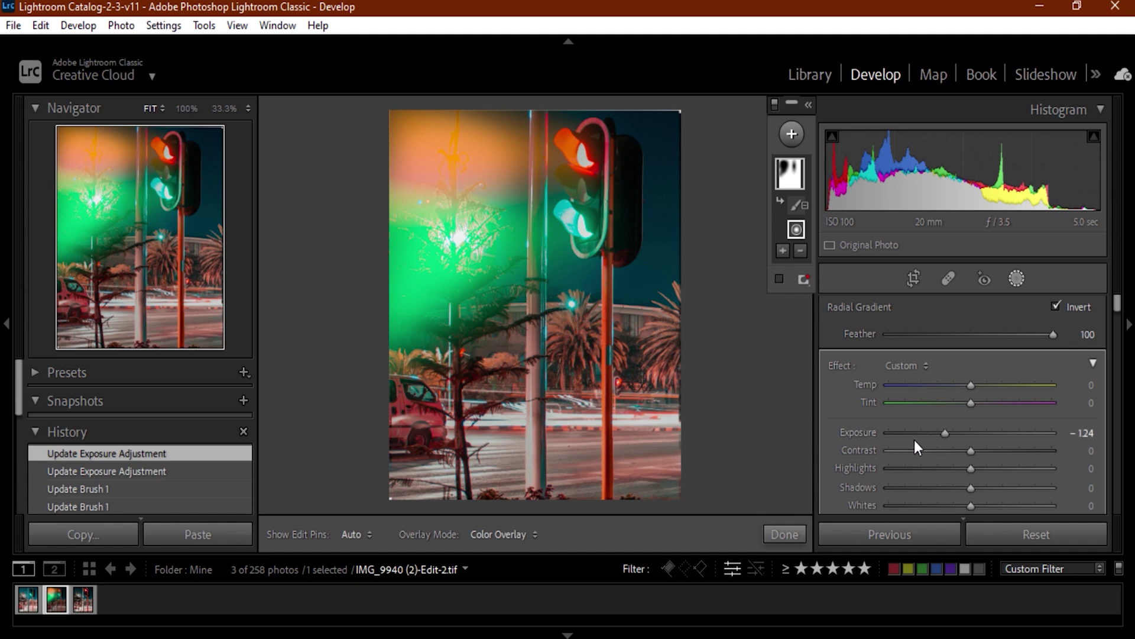
left_click_drag(927, 434, 945, 432)
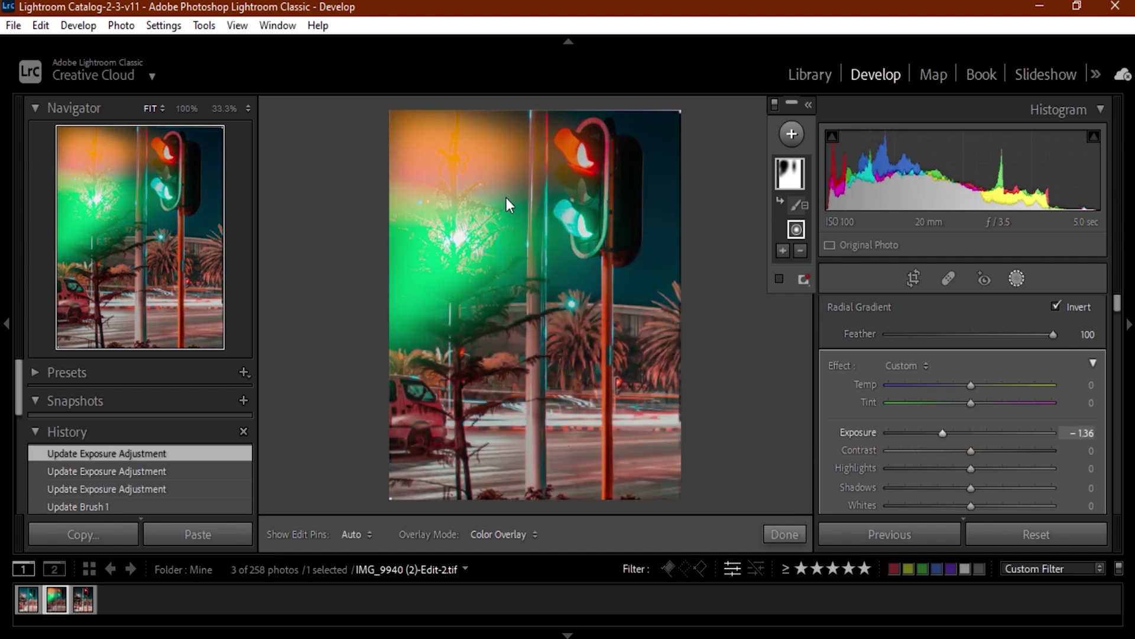
Brush more of the beams and the pole beside the traffic light out of the darkening mask with the existing subtract brush.
left_click(482, 225)
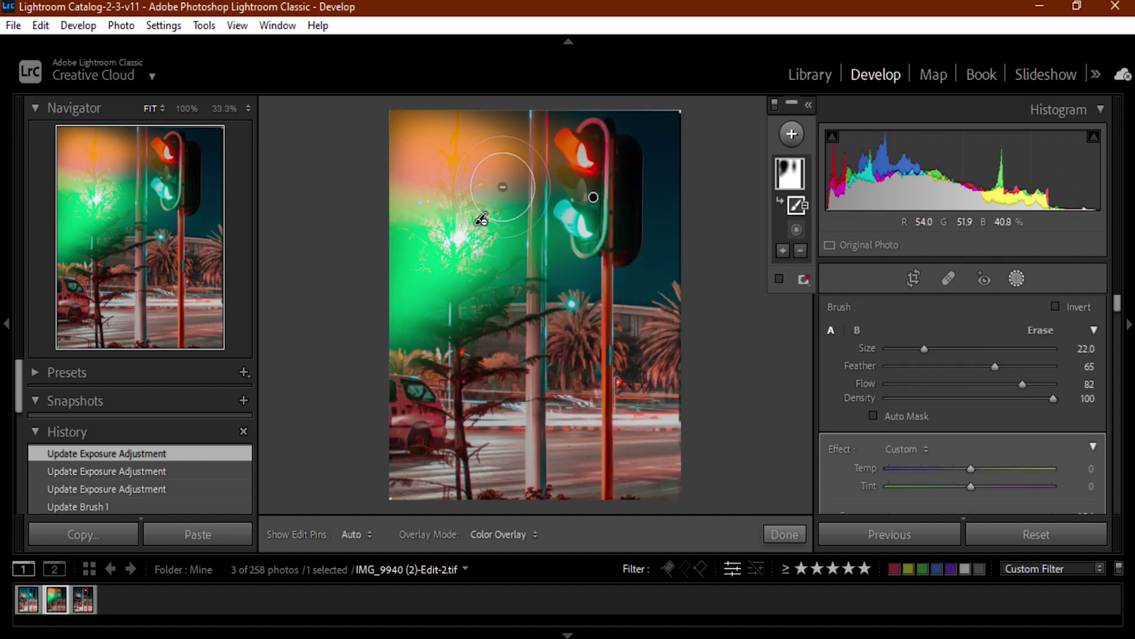
key("h")
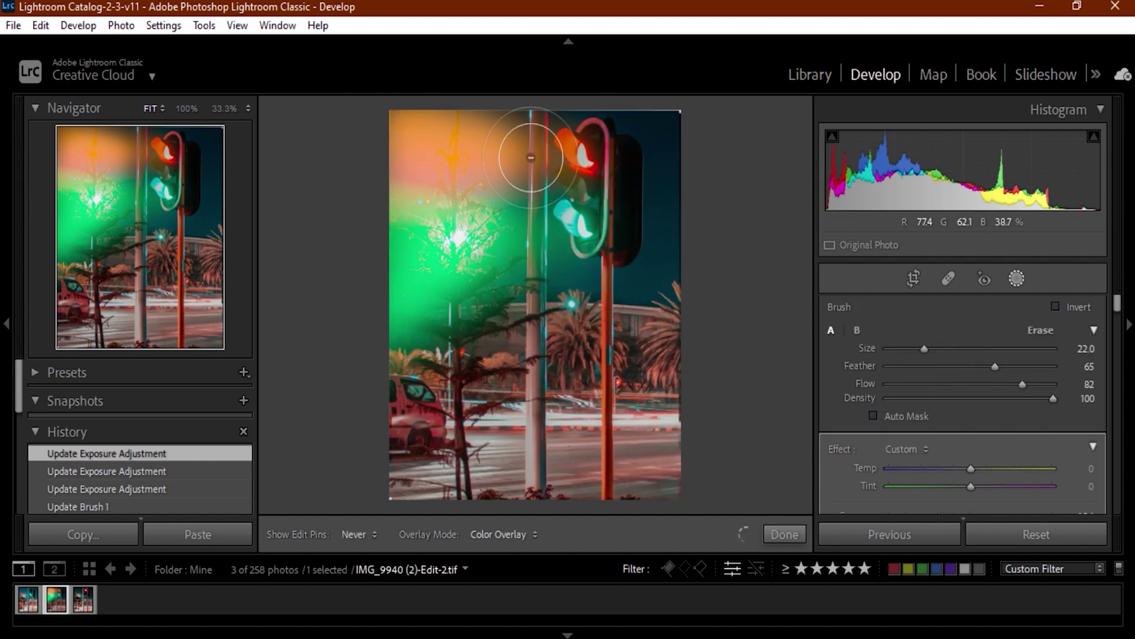
mouse_move(520, 231)
left_mouse_down()
mouse_move(562, 172)
mouse_move(542, 248)
mouse_move(473, 268)
mouse_move(481, 289)
left_mouse_up()
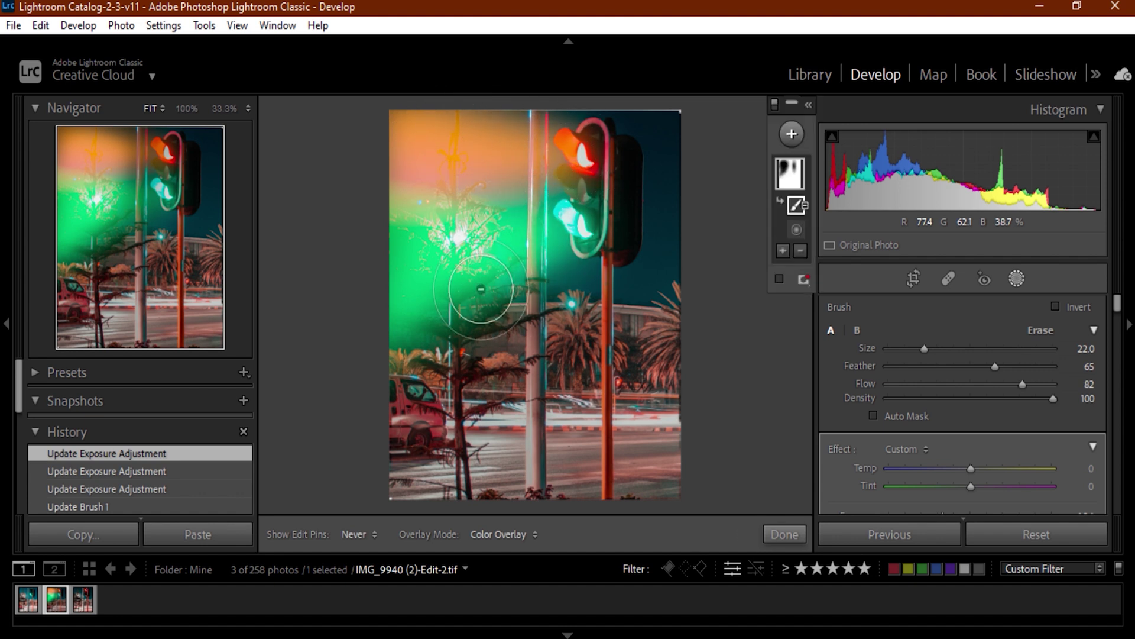
mouse_move(534, 211)
left_mouse_down()
mouse_move(418, 223)
mouse_move(379, 193)
mouse_move(487, 137)
mouse_move(515, 146)
mouse_move(497, 132)
left_mouse_up()
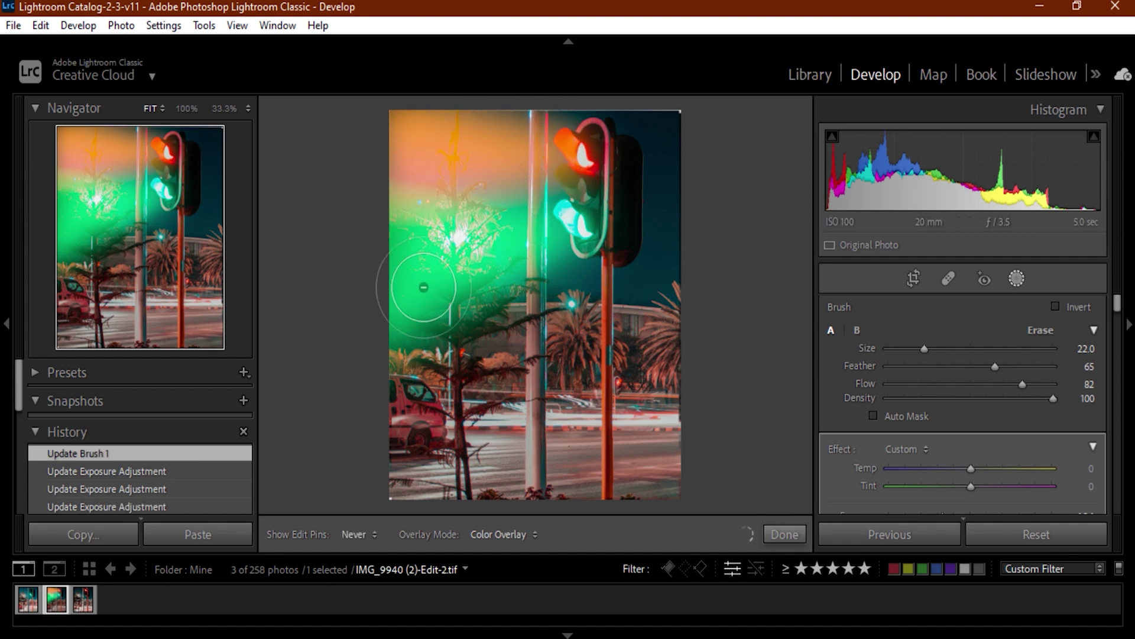
mouse_move(460, 266)
left_mouse_down()
mouse_move(471, 228)
mouse_move(434, 129)
mouse_move(518, 117)
mouse_move(543, 217)
left_mouse_up()
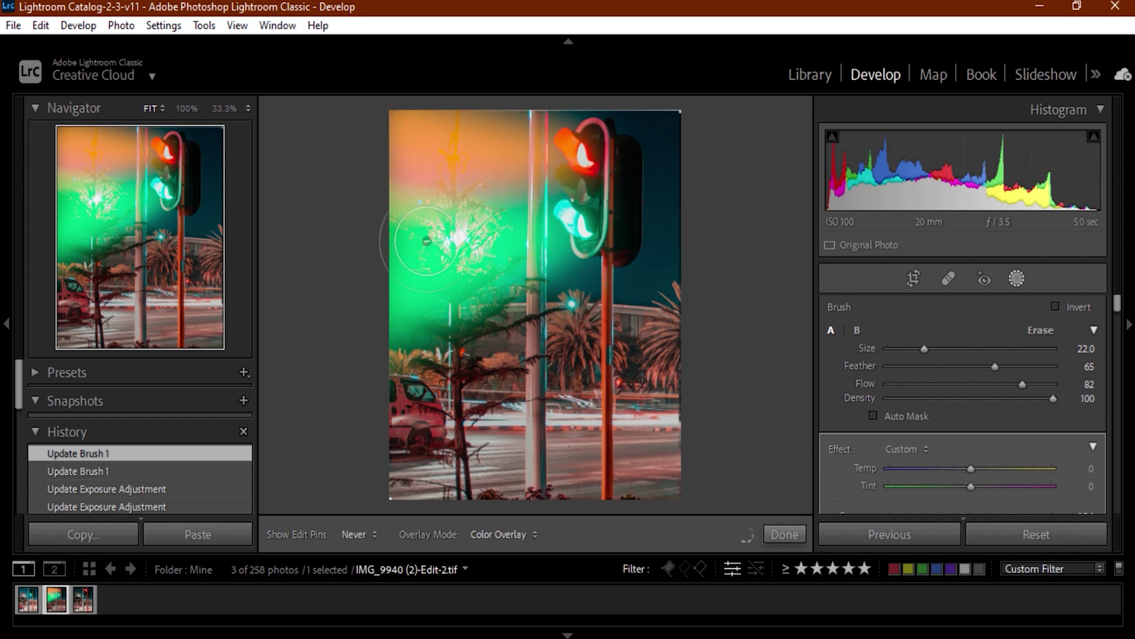
Subtract the remaining light-beam areas around the glowing tree and along the beams' lower edge from the darkening mask, and finish masking.
key("h")
key("h")
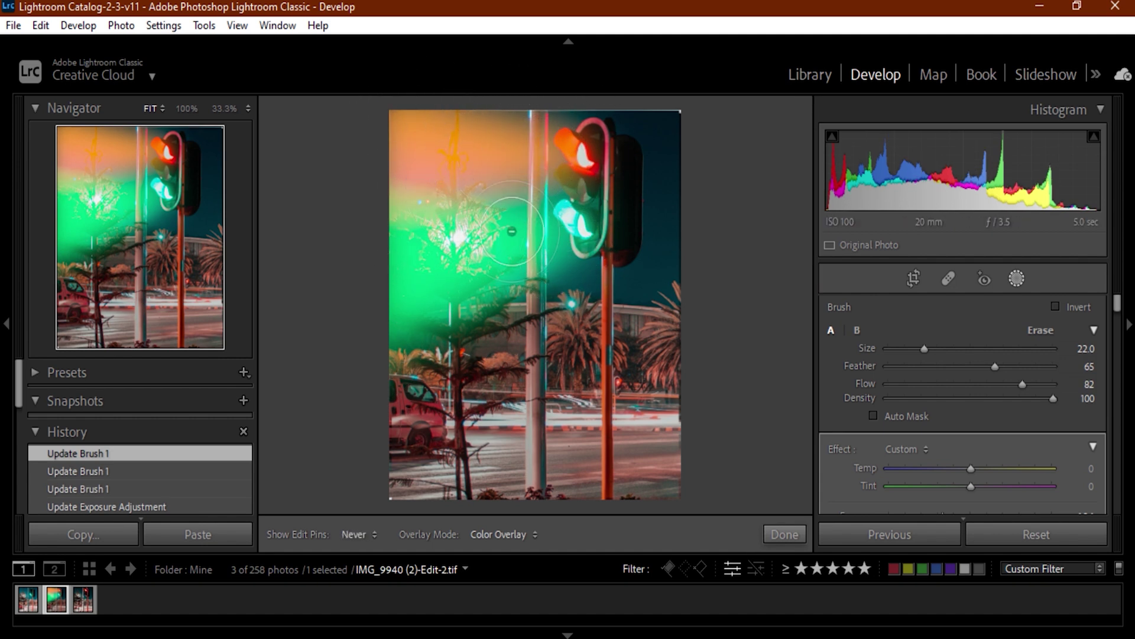
mouse_move(554, 147)
left_mouse_down()
mouse_move(554, 224)
mouse_move(611, 206)
mouse_move(417, 217)
mouse_move(472, 204)
mouse_move(269, 258)
left_mouse_up()
key("h")
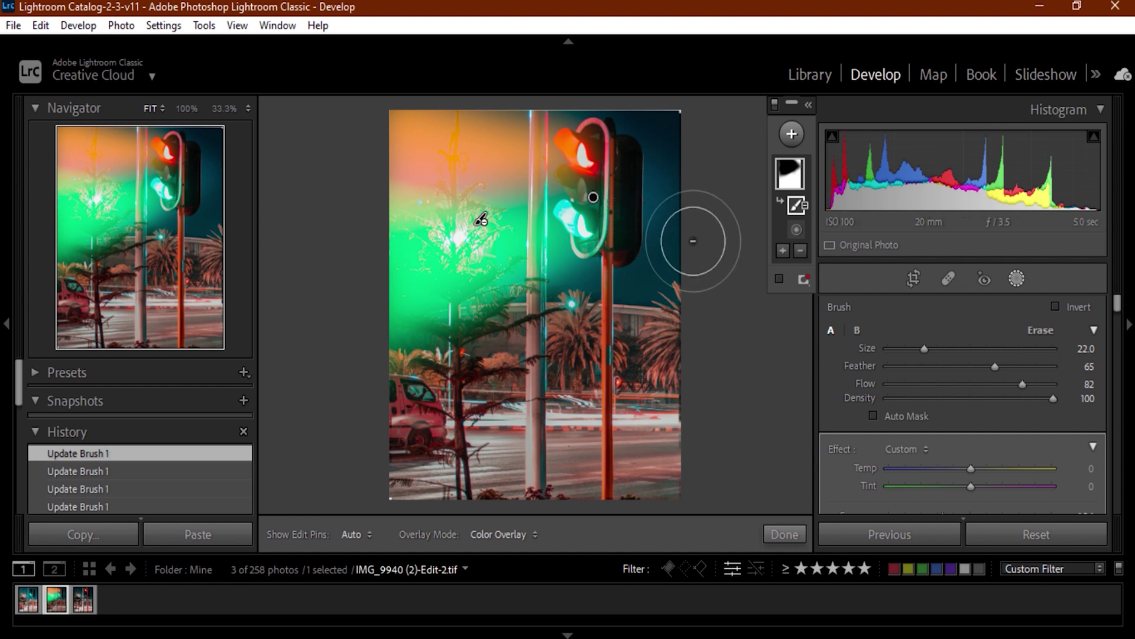
key("alt")
mouse_move(684, 145)
left_mouse_down()
mouse_move(680, 329)
mouse_move(579, 267)
left_mouse_up()
key("h")
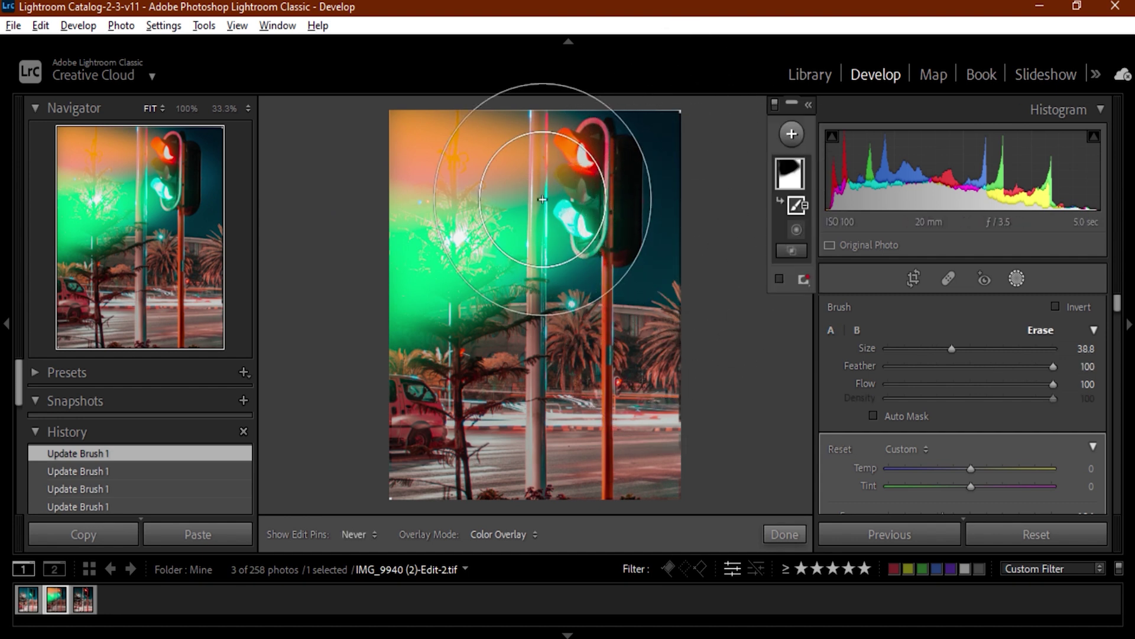
mouse_move(553, 206)
left_mouse_down()
mouse_move(528, 208)
mouse_move(529, 174)
mouse_move(551, 183)
mouse_move(567, 247)
mouse_move(431, 285)
left_mouse_up()
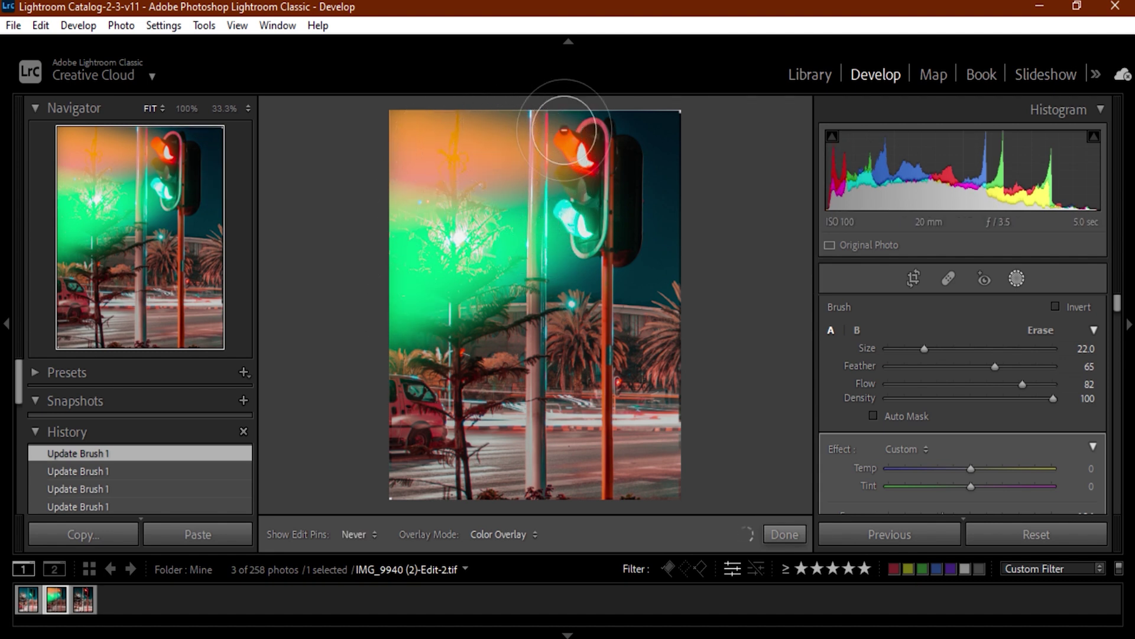
left_click(458, 221)
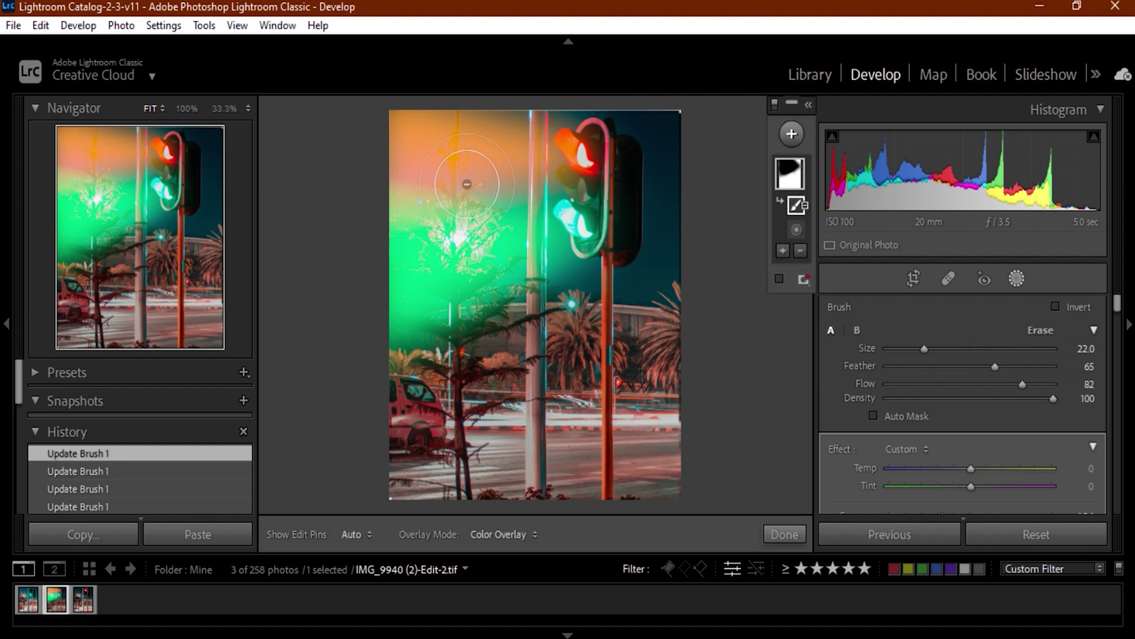
left_click_drag(400, 365, 398, 357)
mouse_move(483, 284)
left_mouse_down()
mouse_move(391, 374)
mouse_move(312, 430)
mouse_move(472, 260)
left_mouse_up()
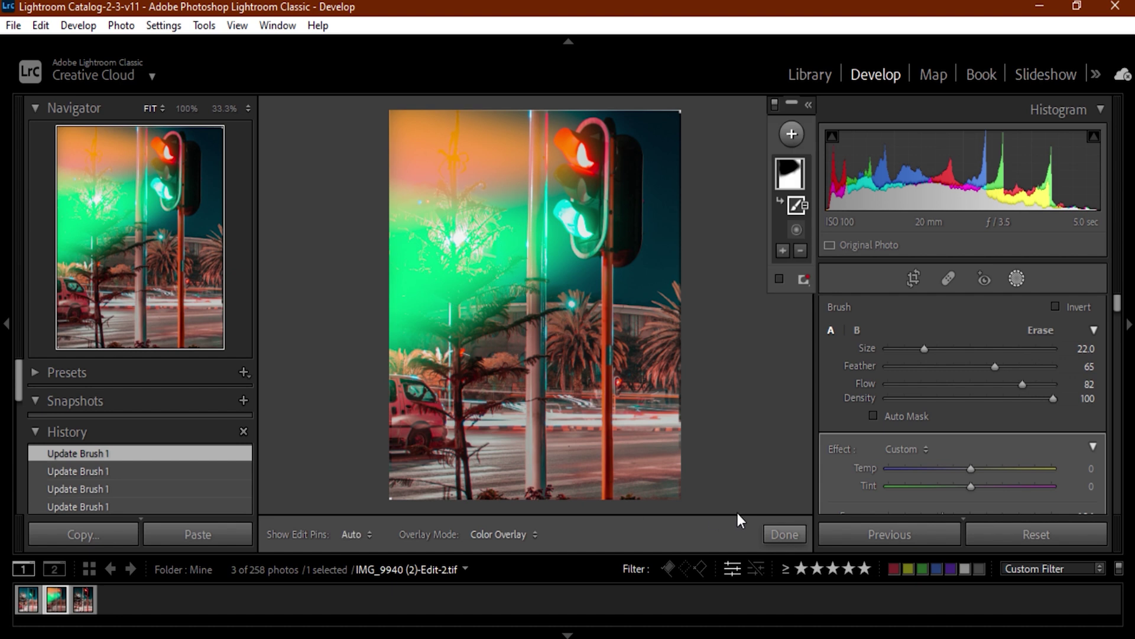
left_click(786, 534)
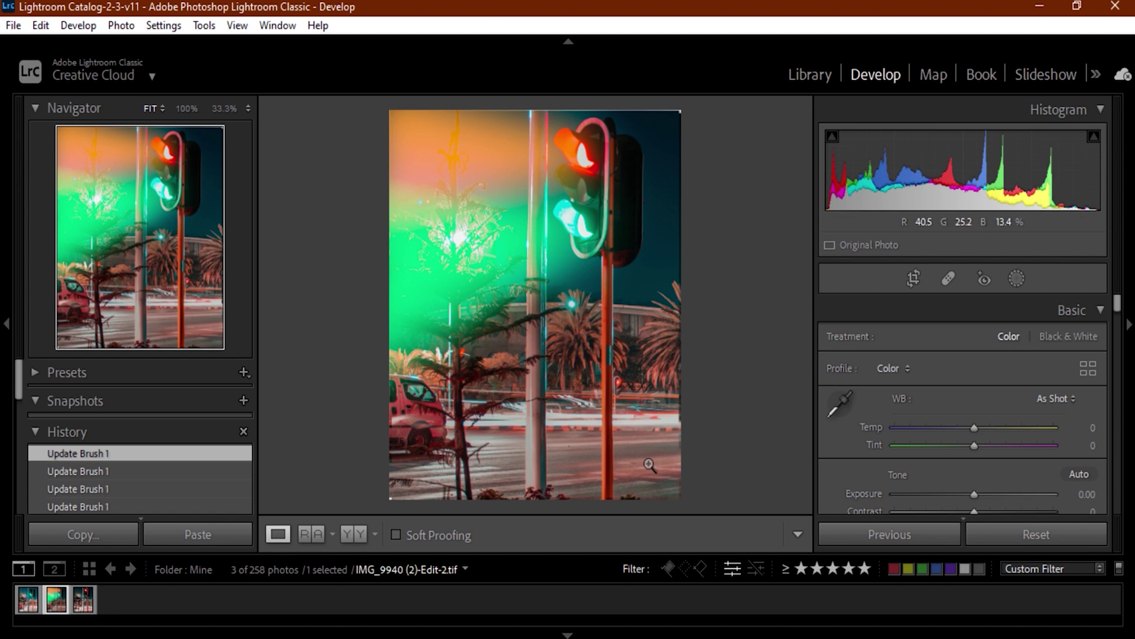
Adjust the whole photo's tone with Highlights -5 and Contrast +20, and soften it with Clarity -26.
scroll(957, 435, "down", 3)
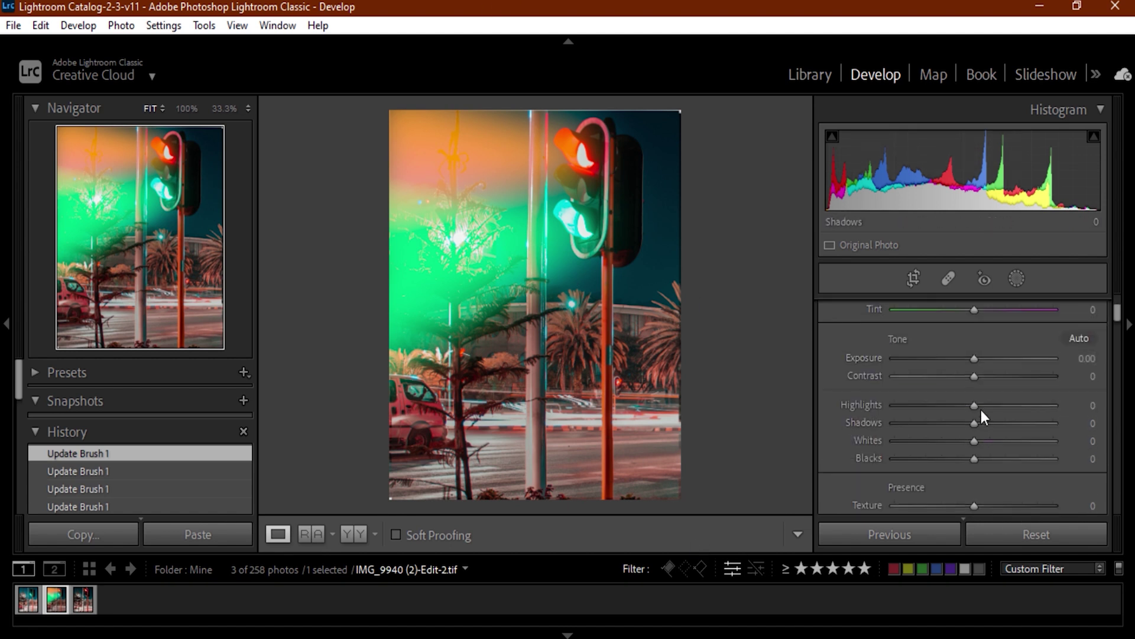
left_click_drag(976, 404, 992, 376)
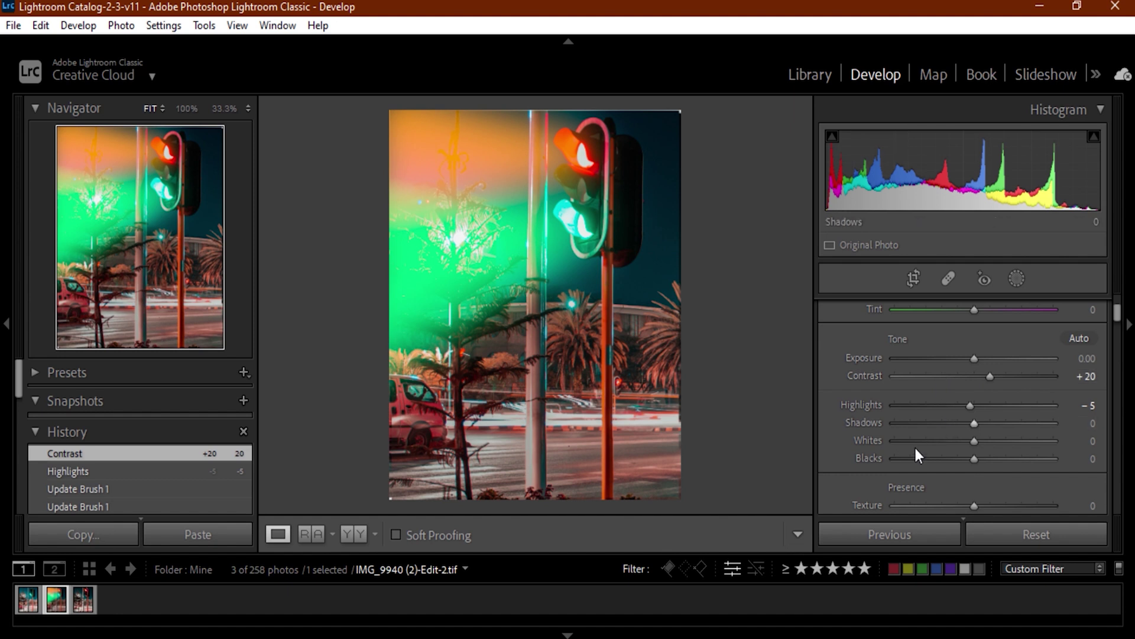
scroll(915, 450, "down", 2)
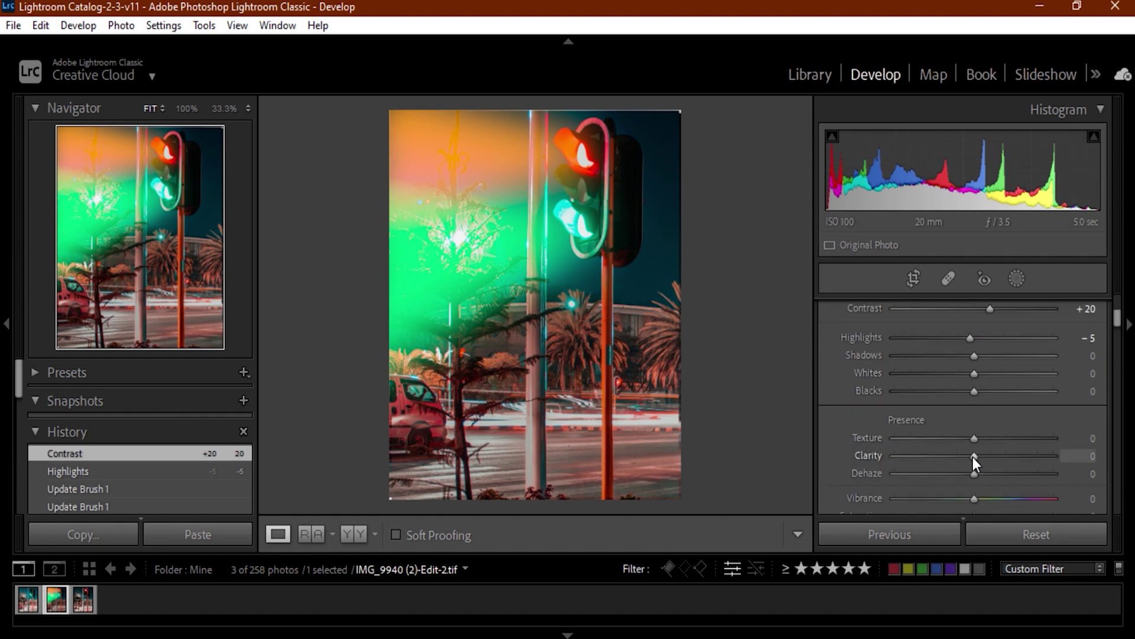
left_click_drag(974, 456, 953, 454)
Try shifting the reds to hue +20 and saturation -3, and reset both values to 0.
scroll(825, 408, "down", 2)
scroll(825, 408, "down", 5)
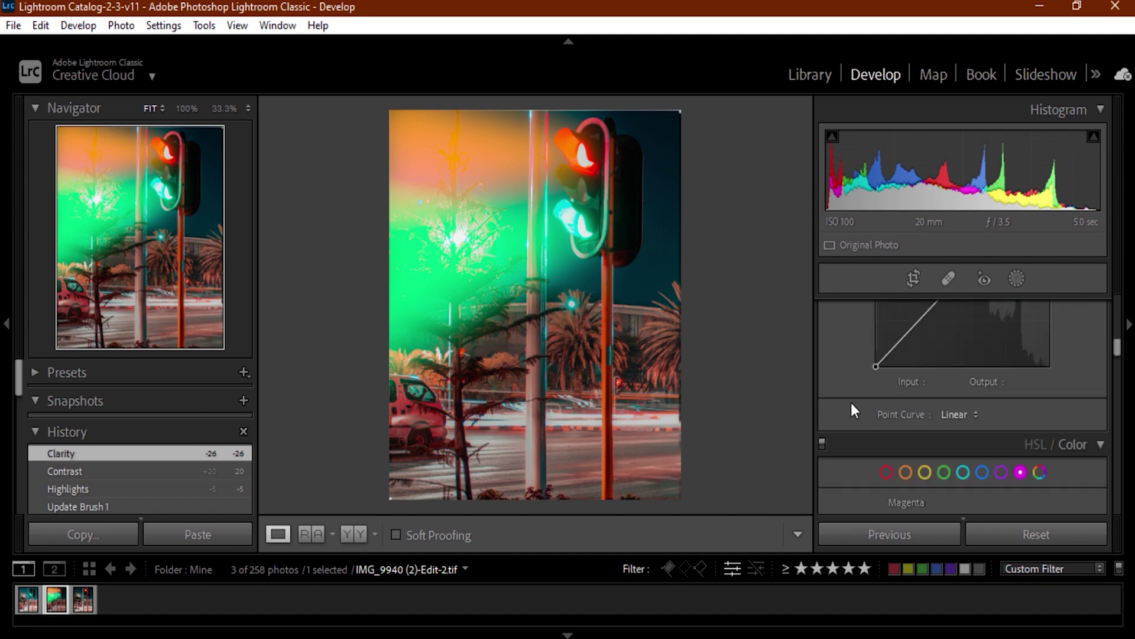
scroll(861, 405, "down", 4)
scroll(862, 407, "up", 2)
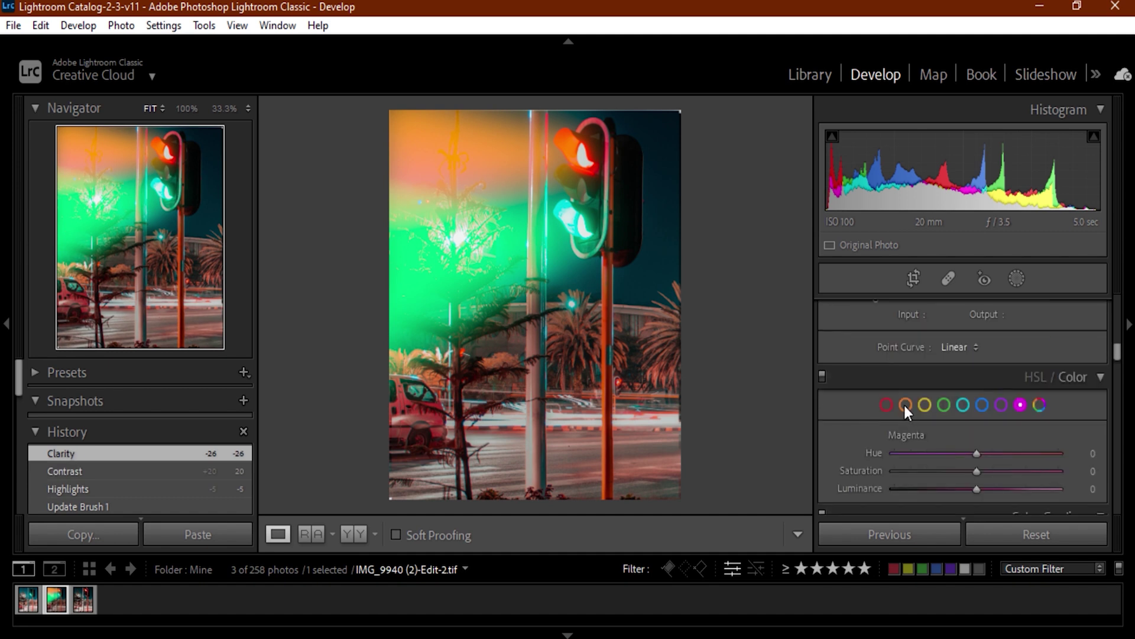
left_click(888, 404)
mouse_move(974, 453)
left_mouse_down()
mouse_move(879, 452)
mouse_move(999, 463)
mouse_move(899, 470)
mouse_move(970, 471)
left_mouse_up()
double_click(877, 452)
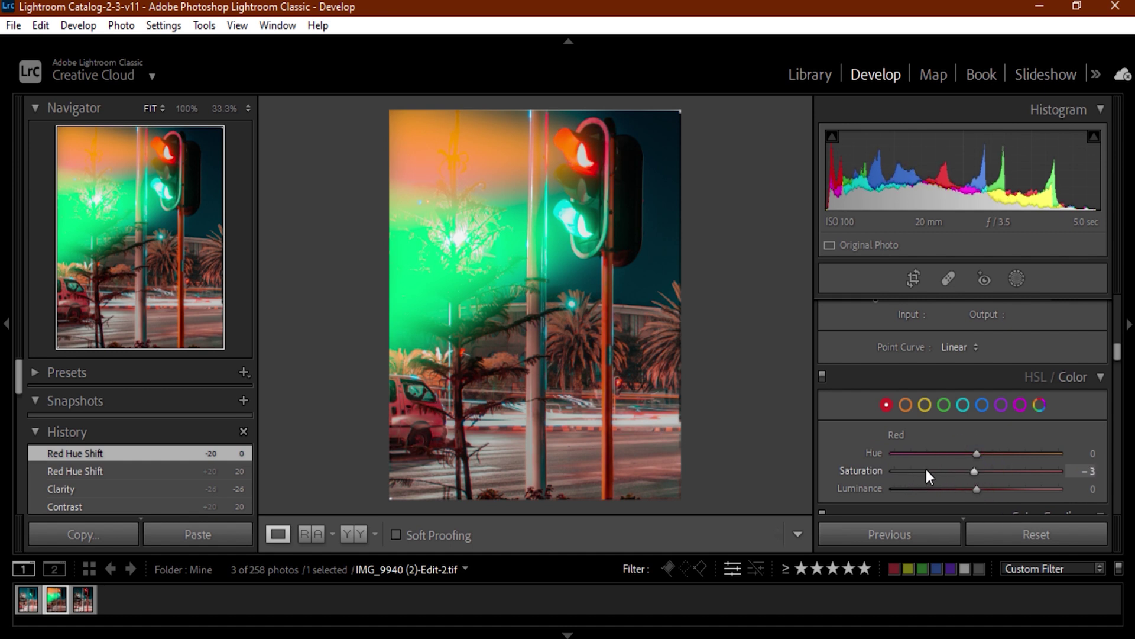
double_click(878, 470)
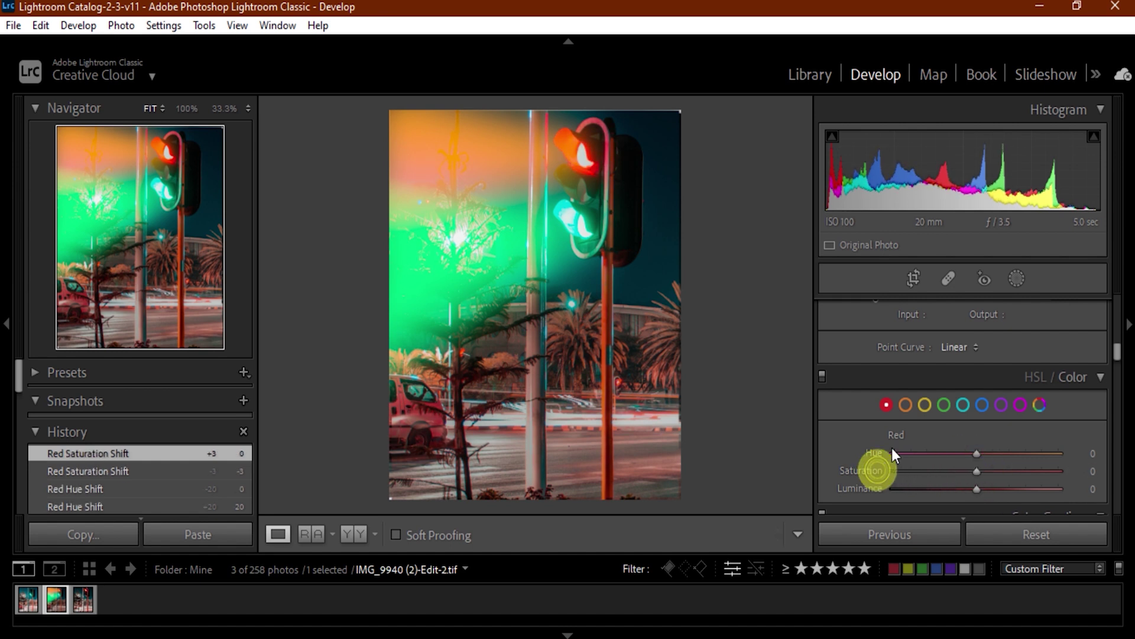
Shift the orange tones to hue -28 and saturation -18, and set the yellow hue to -6.
left_click(906, 405)
mouse_move(977, 453)
left_mouse_down()
mouse_move(914, 450)
mouse_move(946, 445)
mouse_move(977, 472)
mouse_move(940, 450)
mouse_move(973, 469)
mouse_move(962, 470)
left_mouse_up()
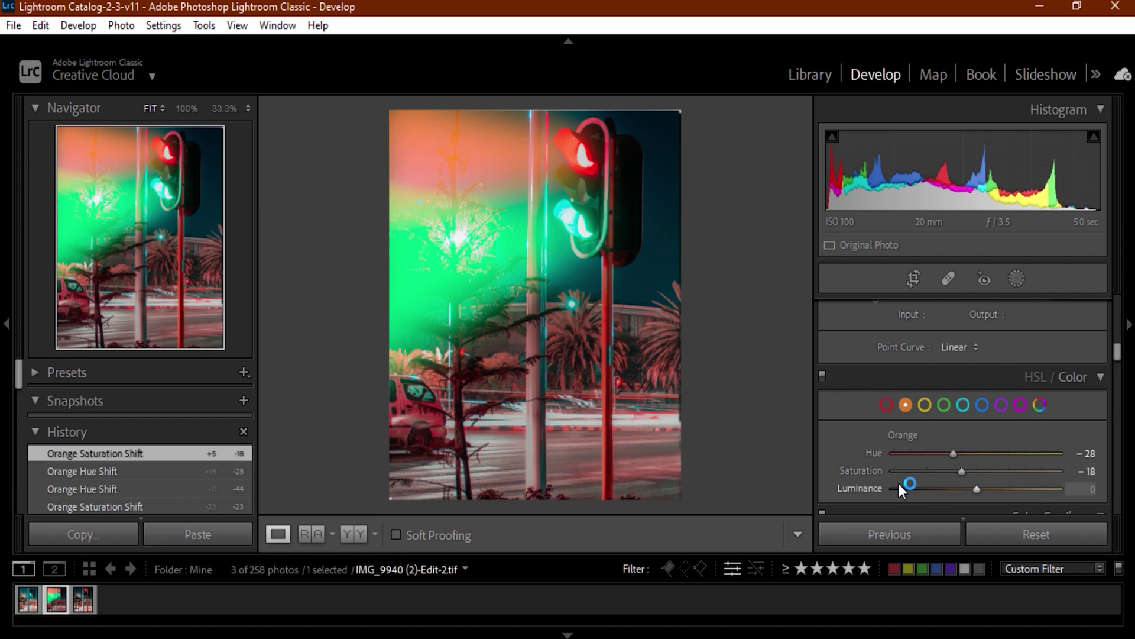
left_click(924, 404)
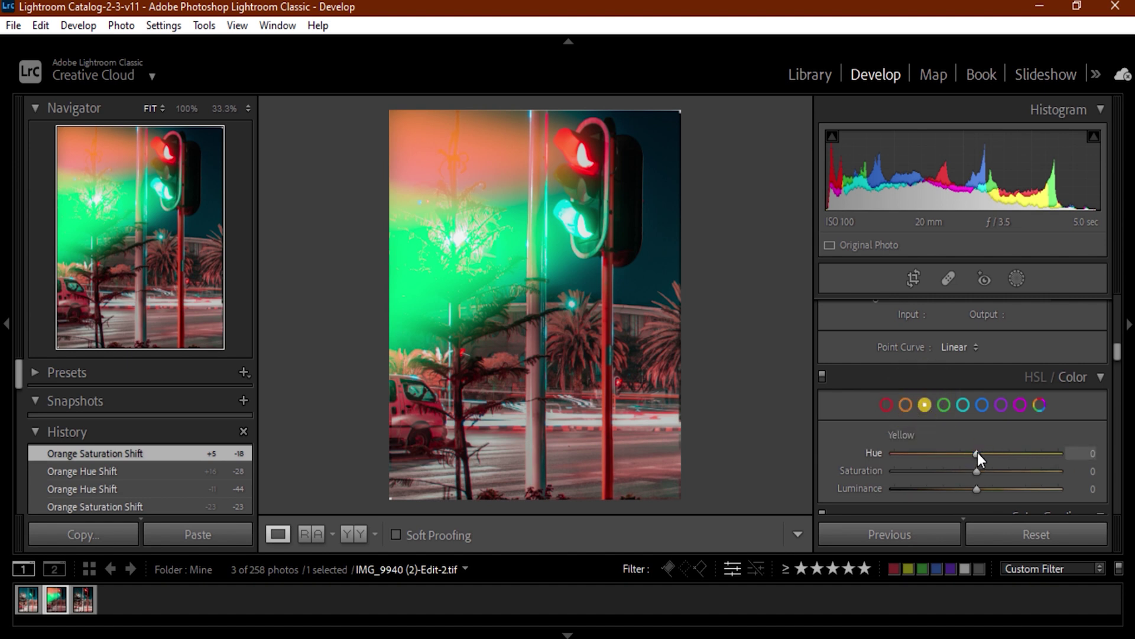
mouse_move(977, 452)
left_mouse_down()
mouse_move(952, 453)
mouse_move(999, 454)
mouse_move(973, 455)
left_mouse_up()
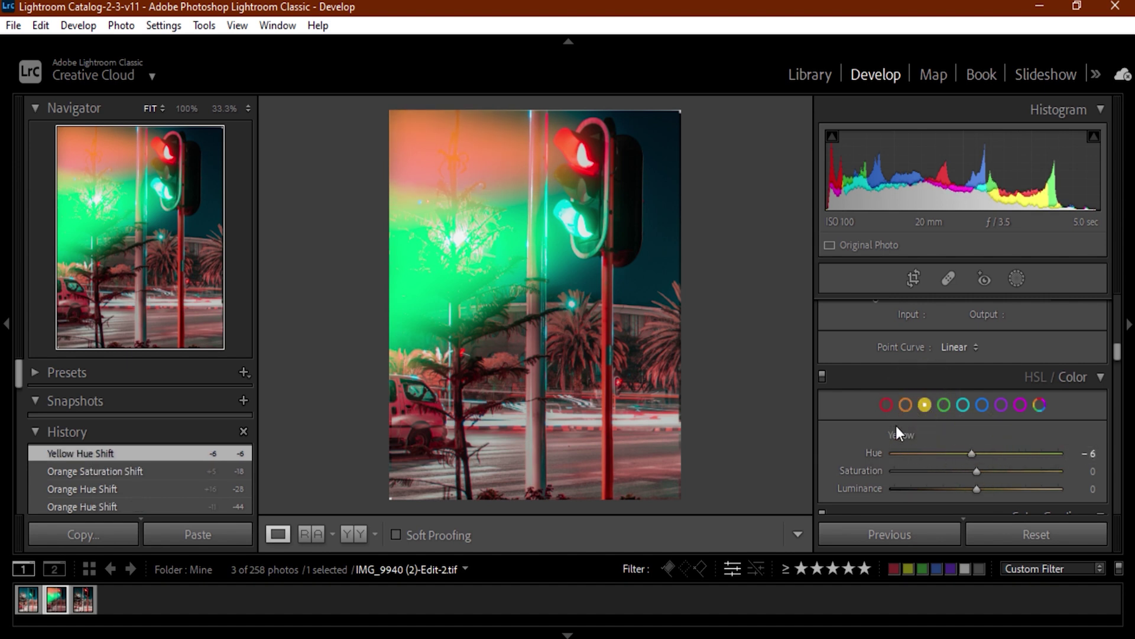
Set the green hue to +51 to shift the green beam towards teal.
left_click(944, 404)
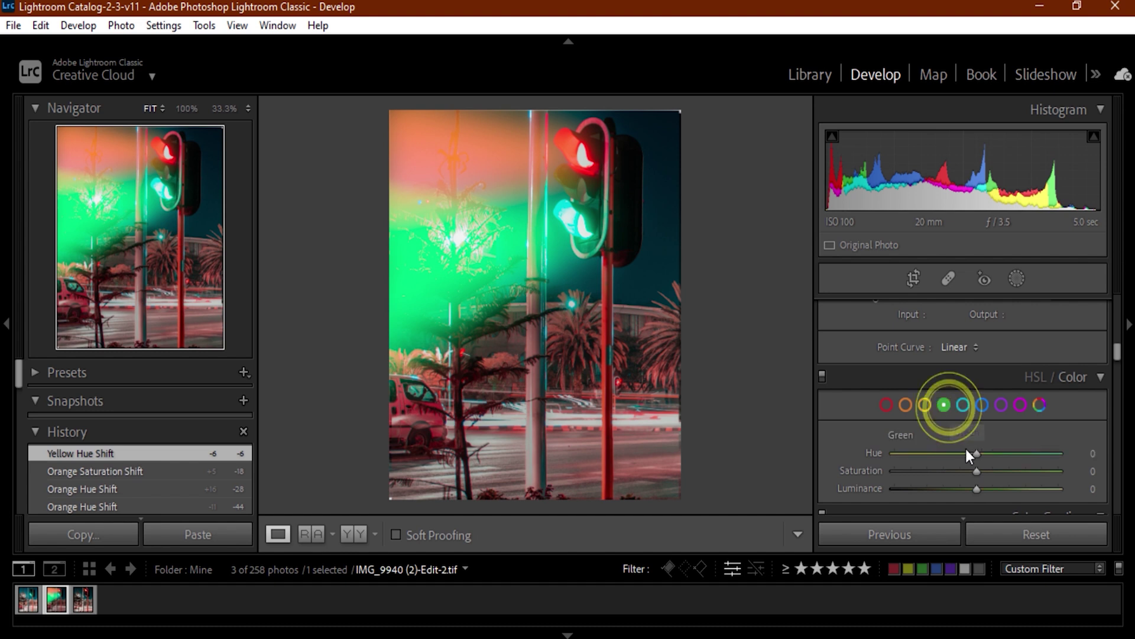
left_click_drag(977, 453, 1018, 454)
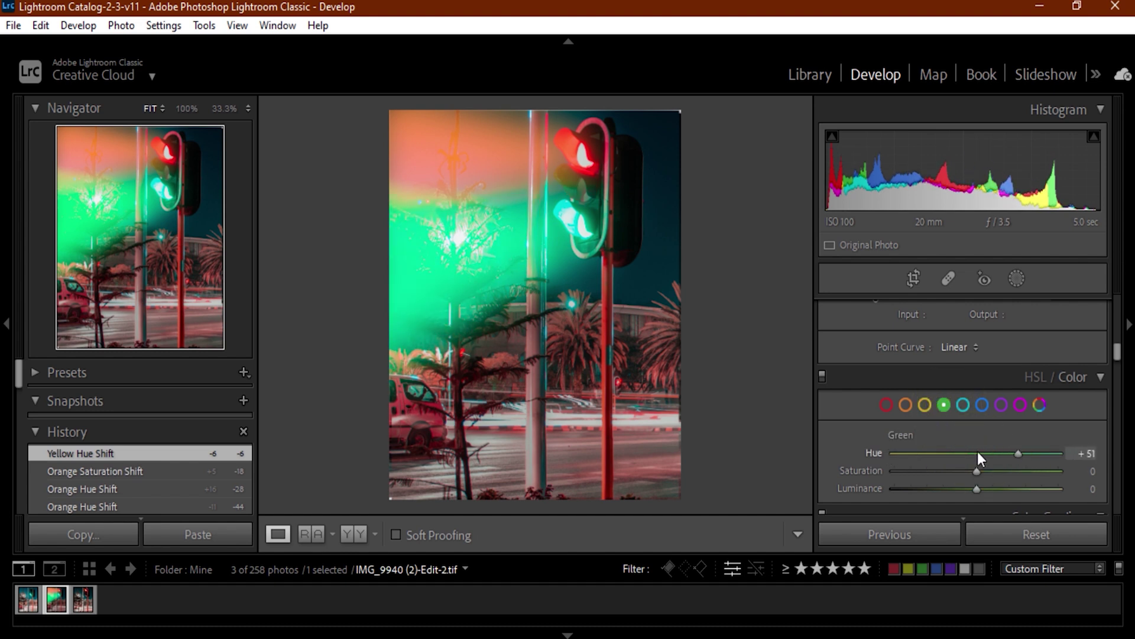
left_click(873, 449)
Sharpen the photo with an amount of 85 and a masking value of 93, previewing the edge mask.
scroll(865, 441, "down", 2)
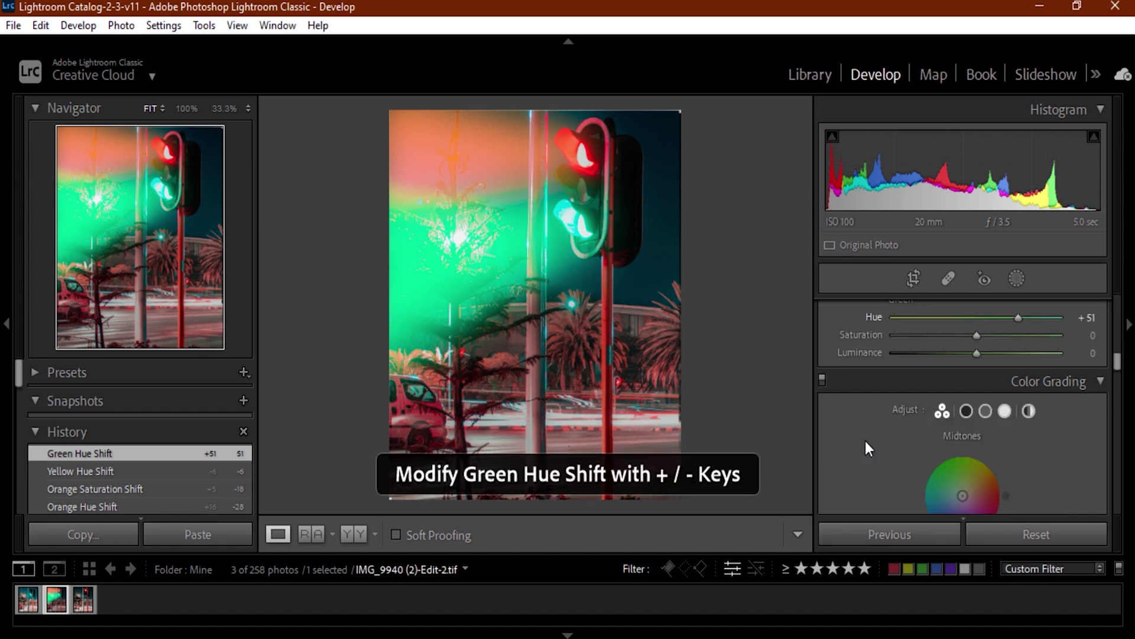
scroll(864, 441, "down", 6)
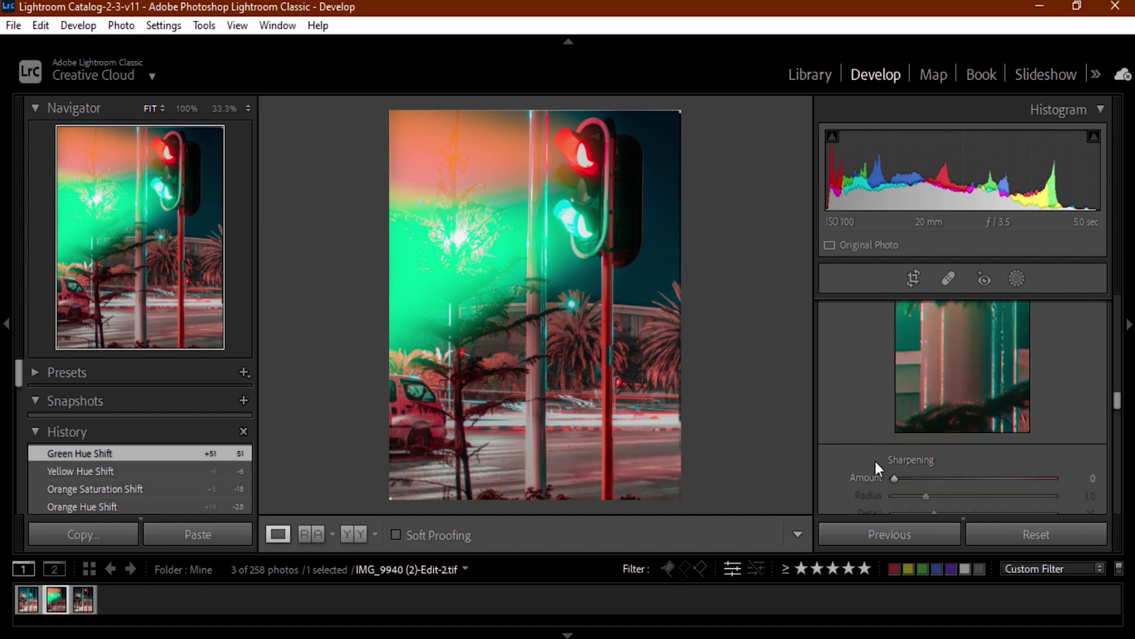
scroll(876, 467, "down", 1)
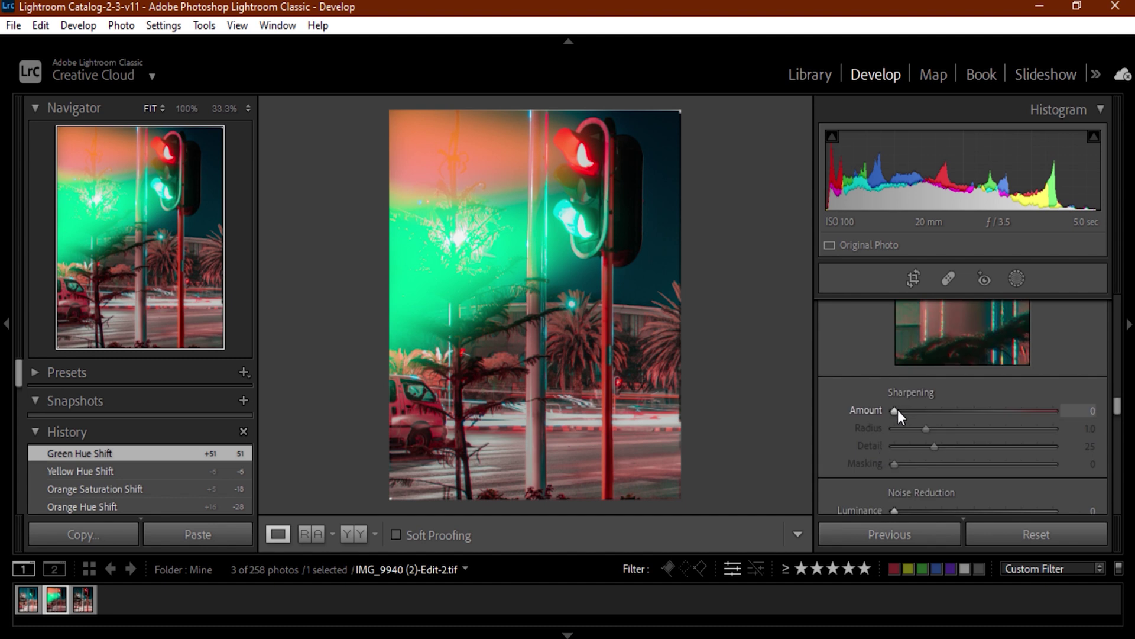
left_click_drag(898, 410, 918, 414)
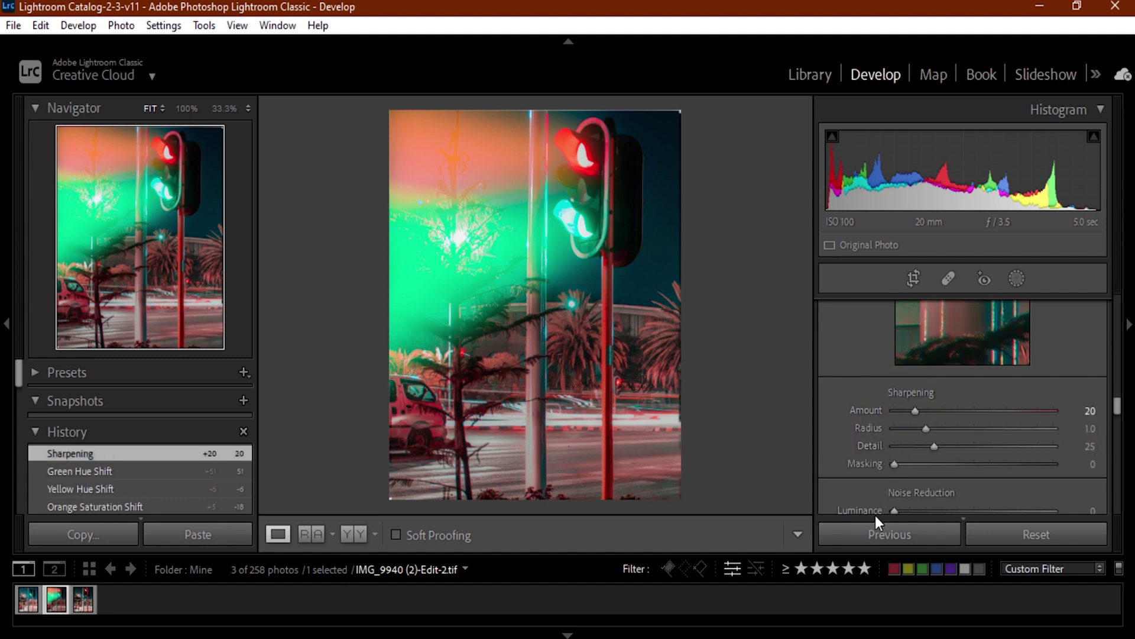
left_click(897, 466, "alt")
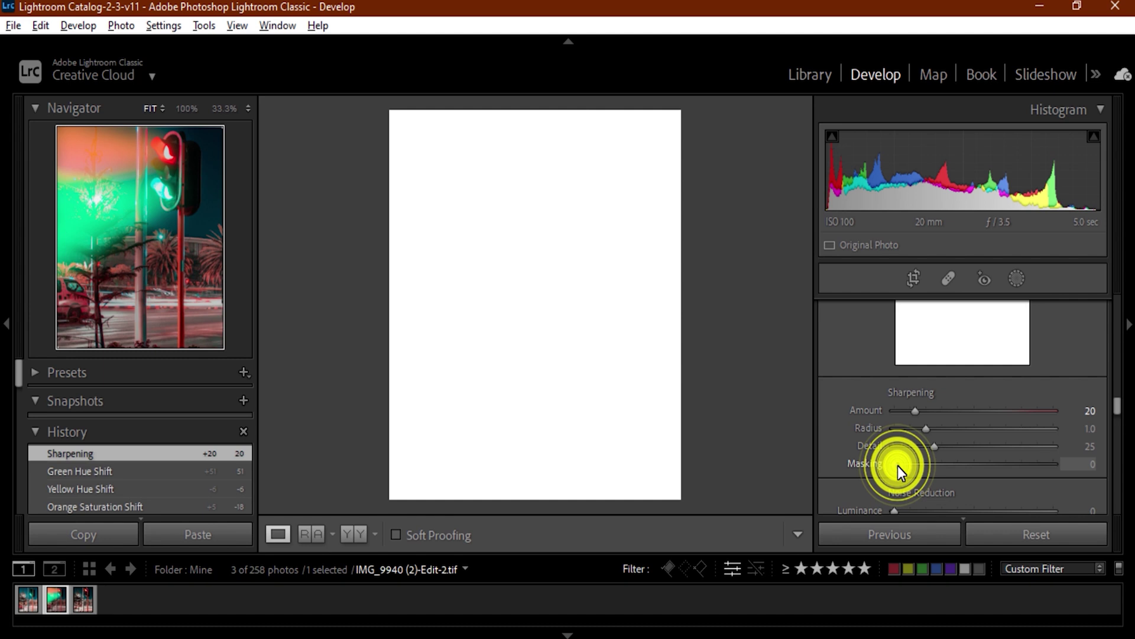
left_click_drag(898, 466, 1047, 480)
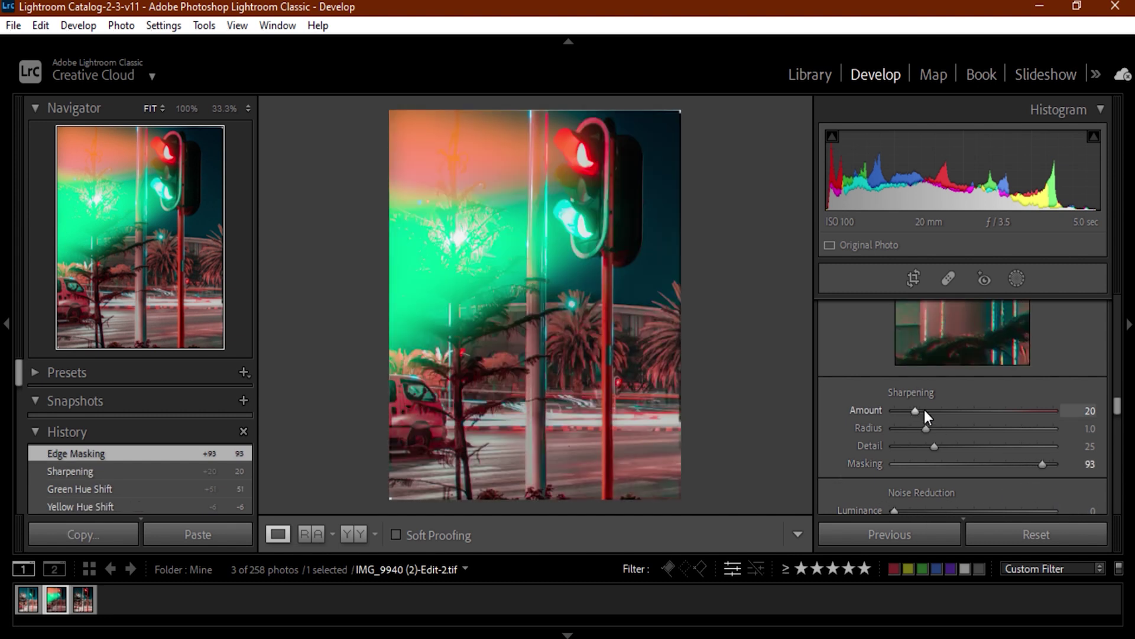
left_click_drag(925, 410, 986, 420)
scroll(831, 333, "down", 10)
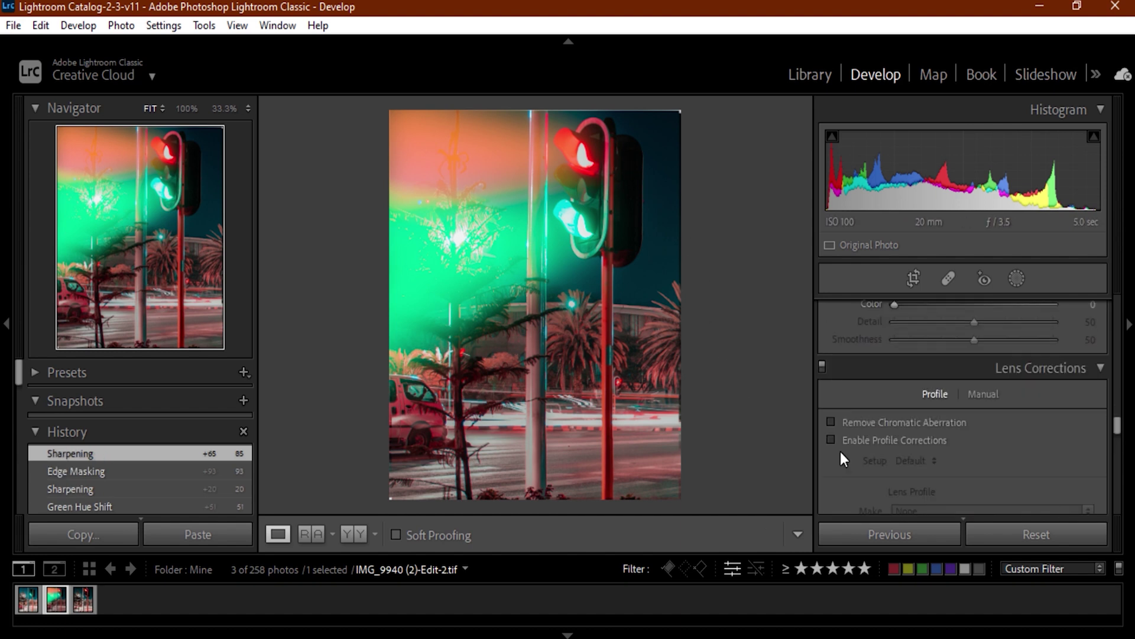
scroll(939, 364, "down", 5)
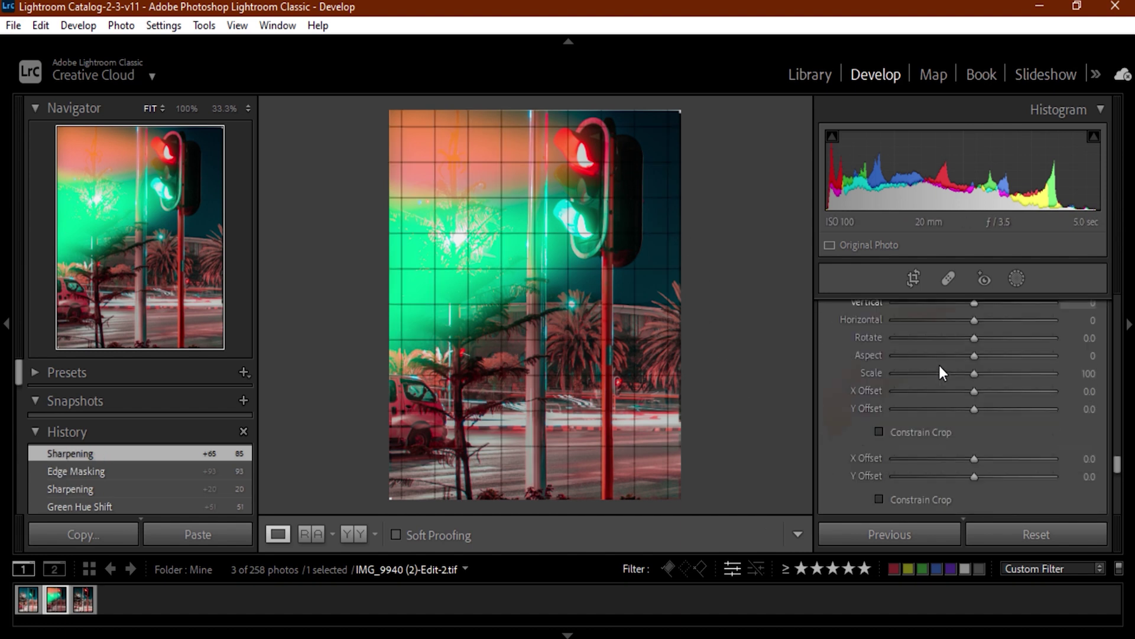